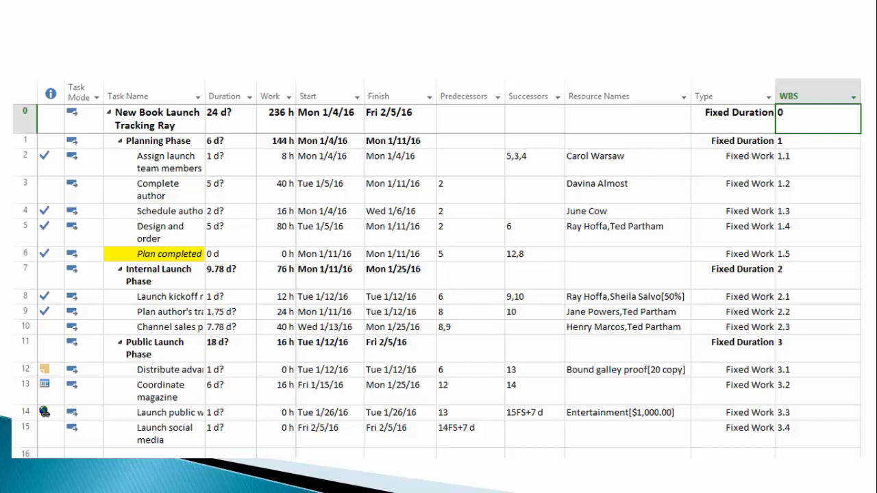
{"action": "key", "text": "Right"}
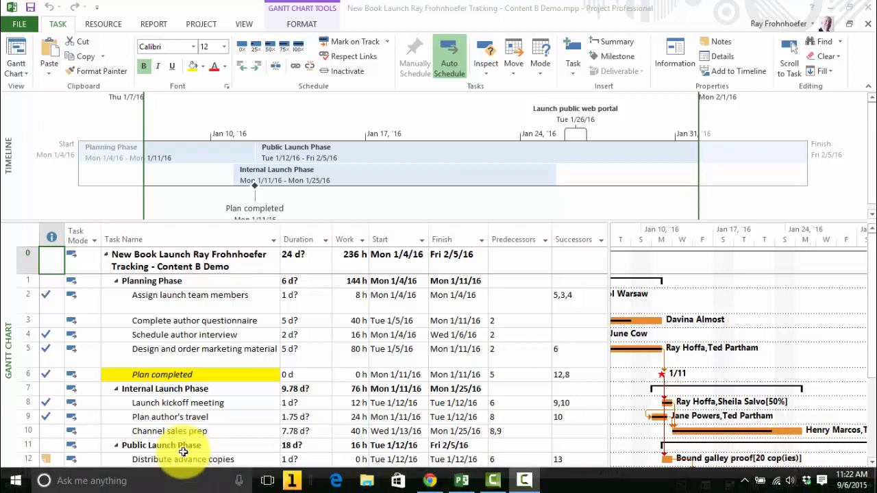
Switch from the Gantt chart to the Network Diagram view with the Channel sales prep task selected.
{"action": "left_click", "coordinate": [170, 430]}
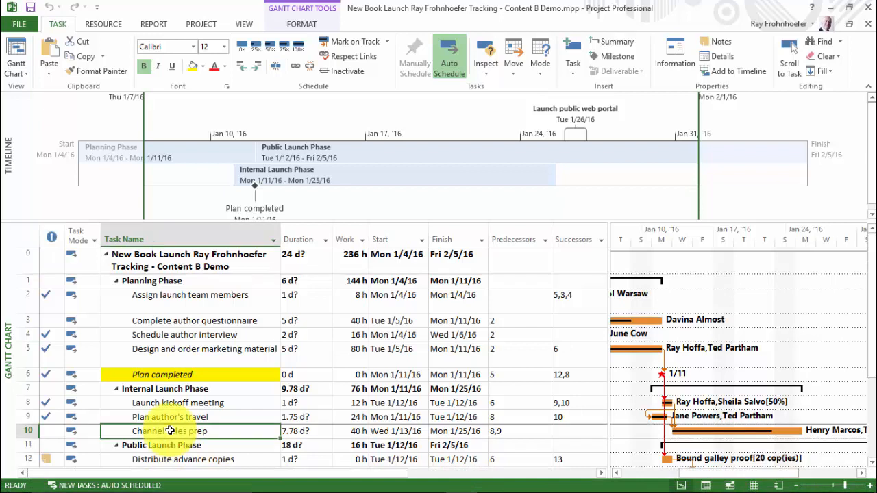
{"action": "left_click", "coordinate": [240, 25]}
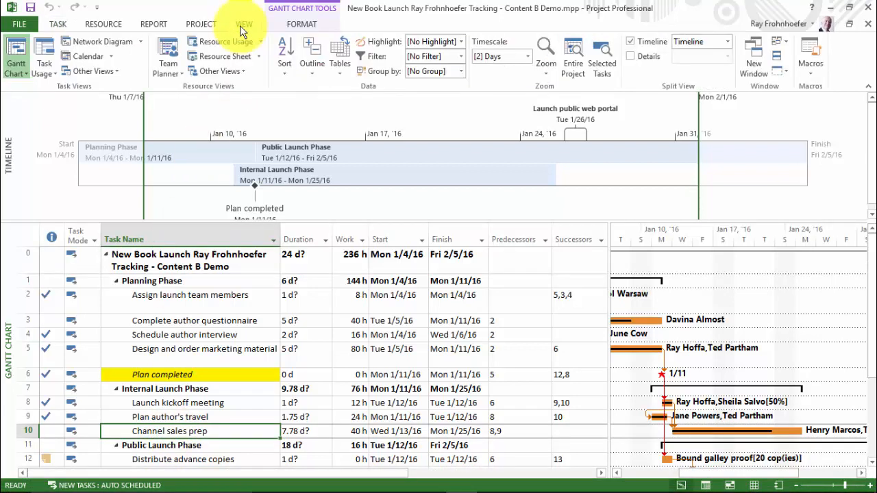
{"action": "left_click", "coordinate": [108, 42]}
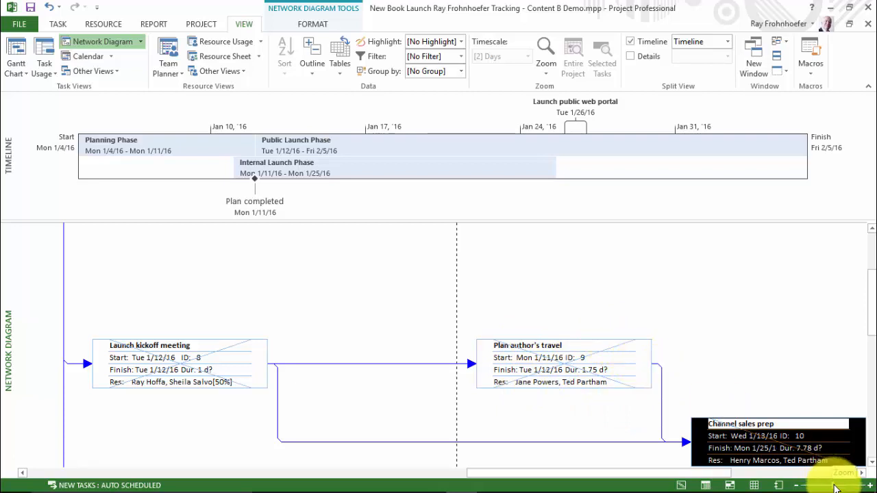
Review the overall network diagram and check the task information and diagram box of Channel sales prep.
{"action": "left_click_drag", "start_coordinate": [834, 486], "coordinate": [803, 485]}
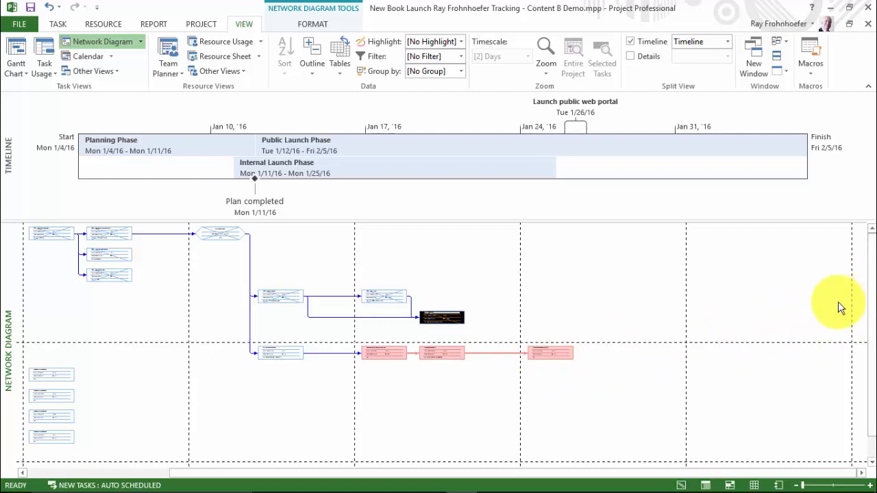
{"action": "double_click", "coordinate": [429, 317]}
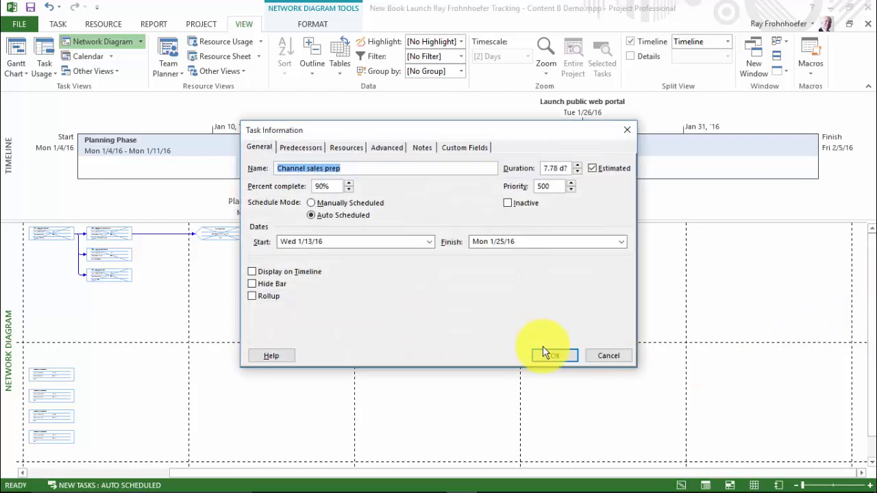
{"action": "left_click", "coordinate": [601, 361]}
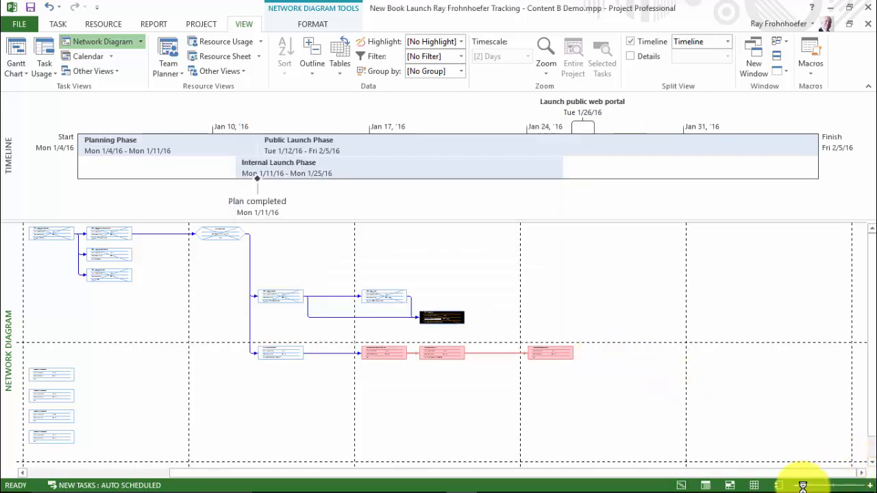
{"action": "left_click_drag", "start_coordinate": [800, 485], "coordinate": [846, 487]}
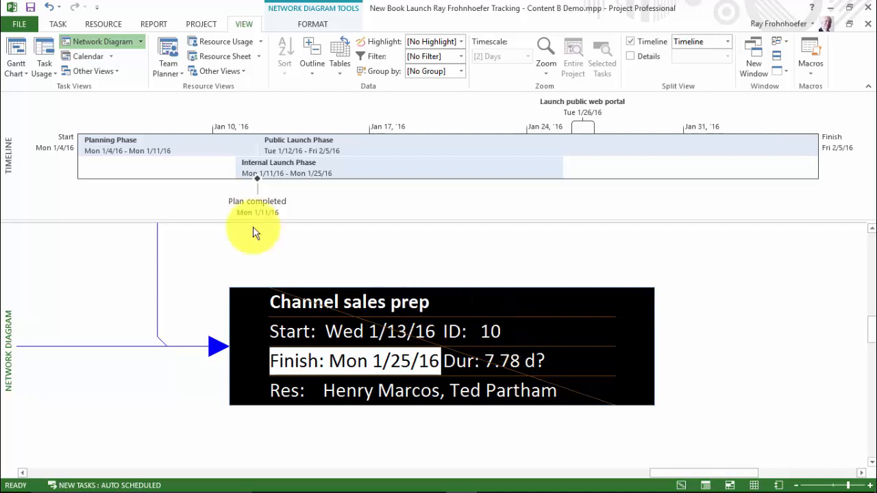
Copy the Standard data template for the network diagram boxes and name the copy "Standard + WBS".
{"action": "left_click", "coordinate": [309, 25]}
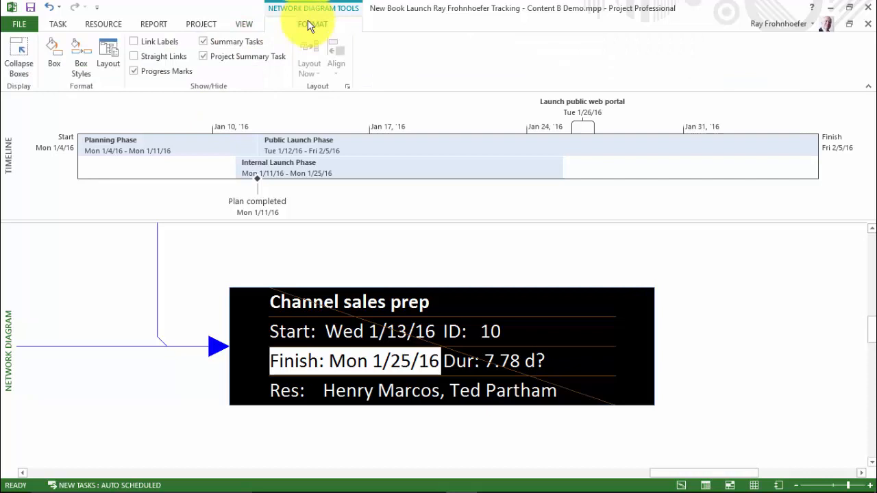
{"action": "left_click", "coordinate": [80, 61]}
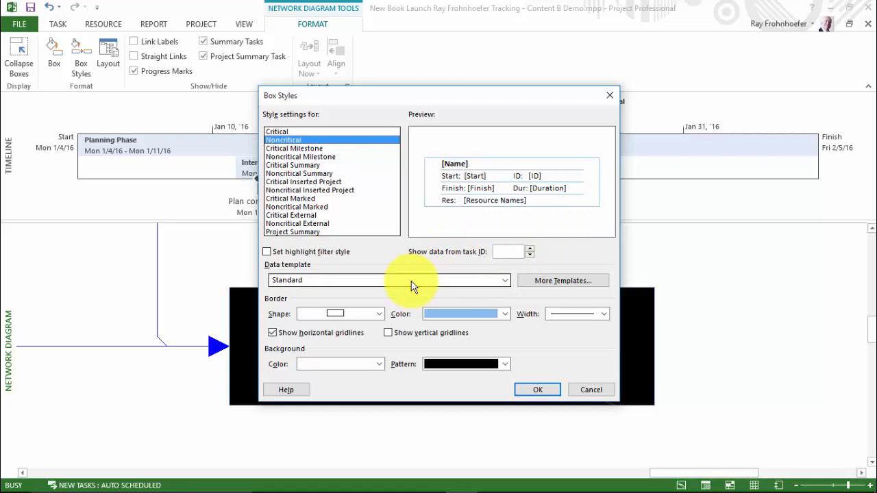
{"action": "left_click", "coordinate": [532, 284]}
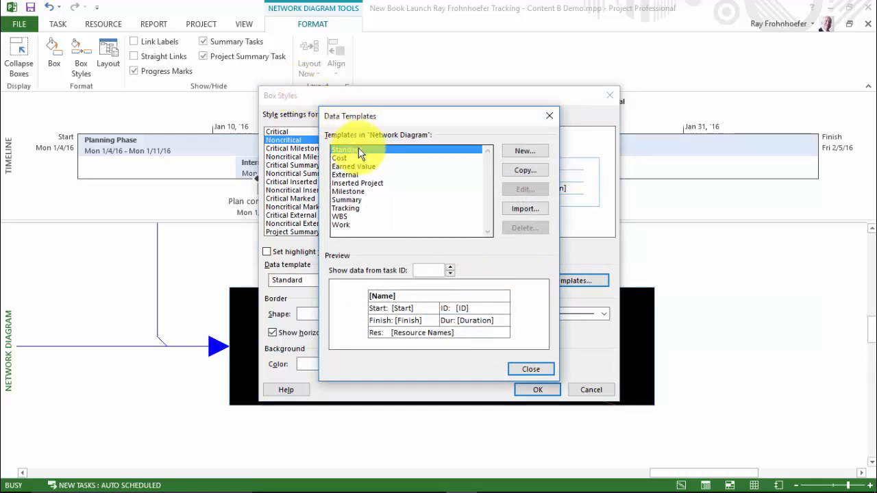
{"action": "left_click", "coordinate": [518, 171]}
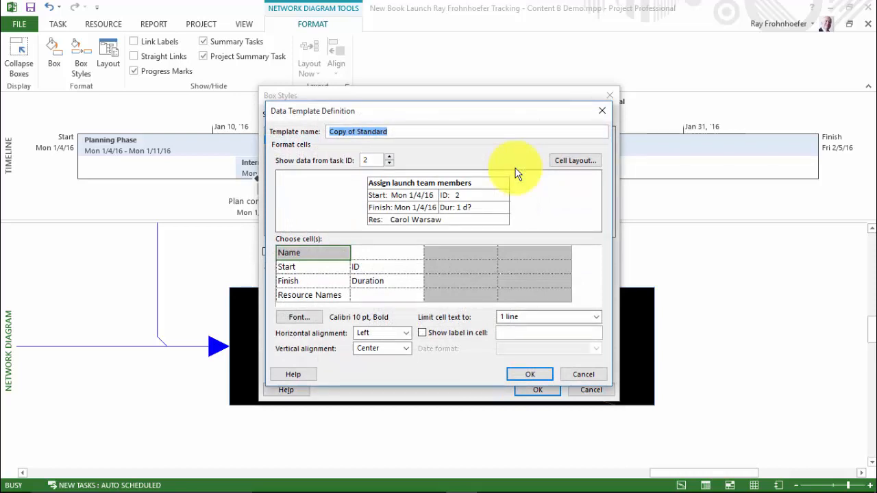
{"action": "type", "text": "Star"}
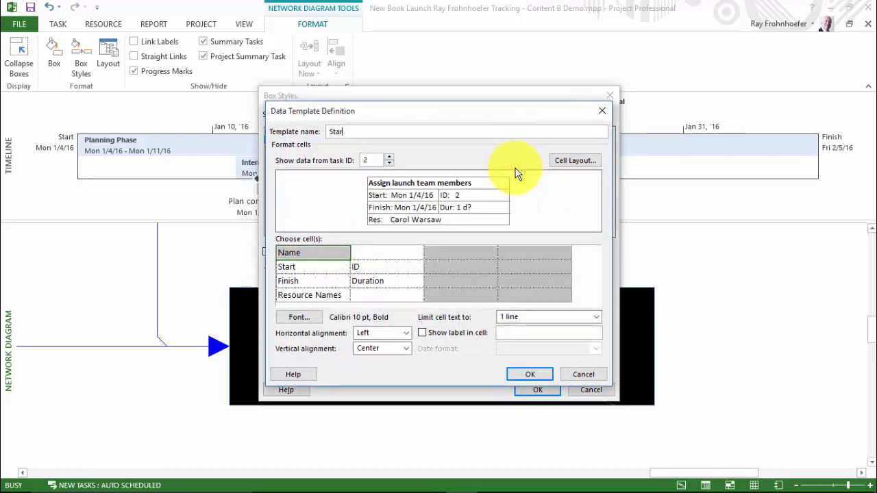
{"action": "key", "text": "BackSpace"}
{"action": "type", "text": "ndard + WBS"}
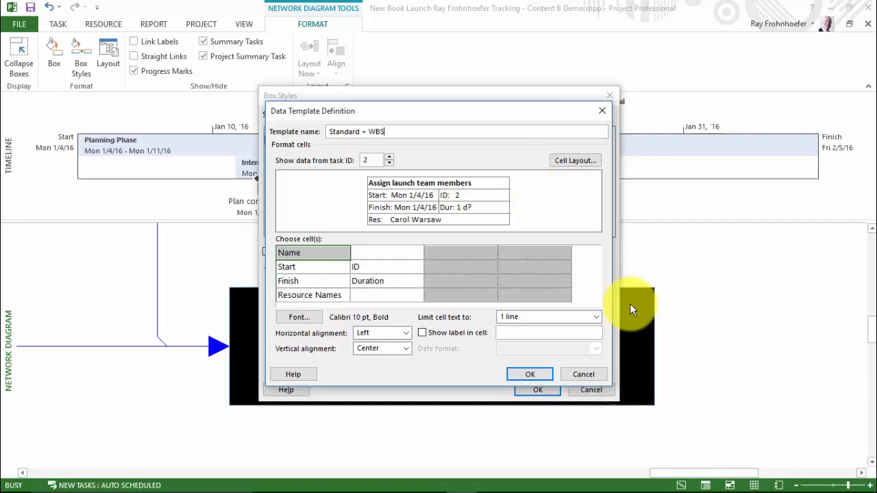
{"action": "left_click", "coordinate": [534, 374]}
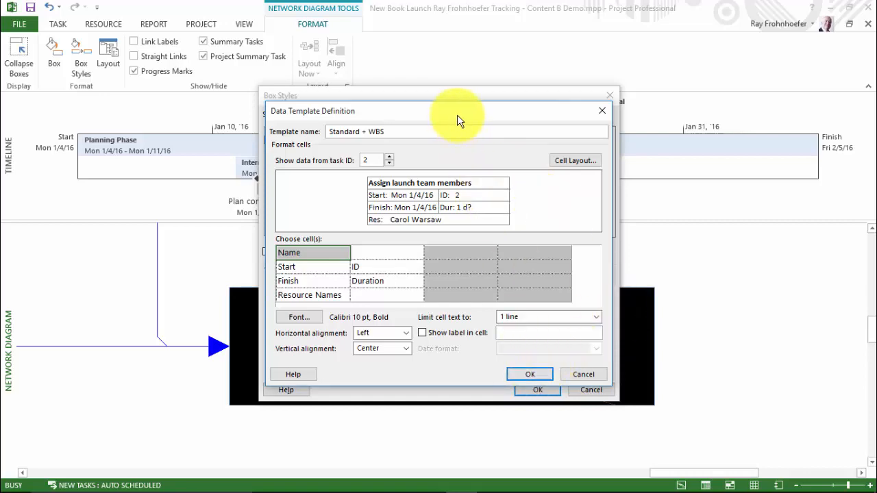
{"action": "left_click_drag", "start_coordinate": [457, 121], "coordinate": [620, 134]}
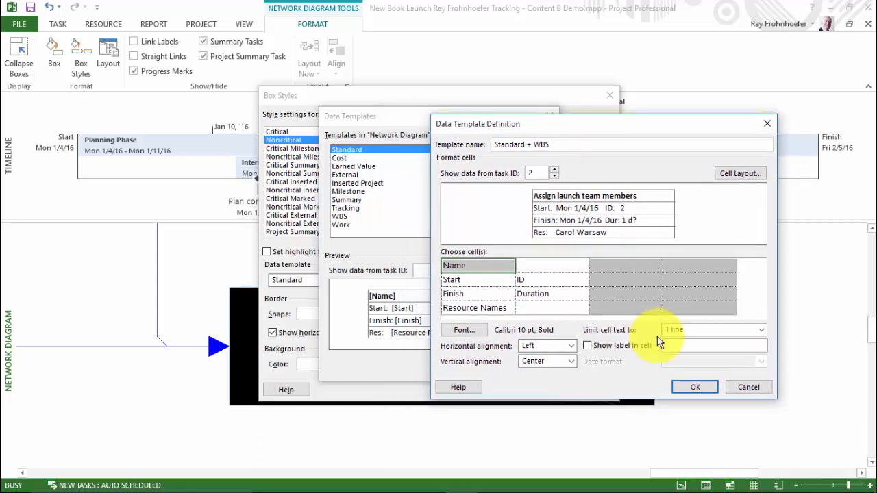
{"action": "left_click", "coordinate": [692, 388]}
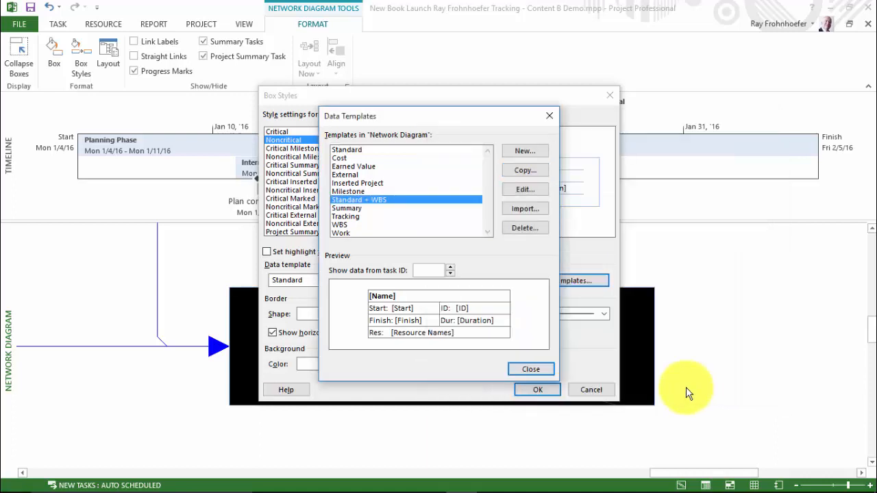
{"action": "left_click", "coordinate": [534, 371]}
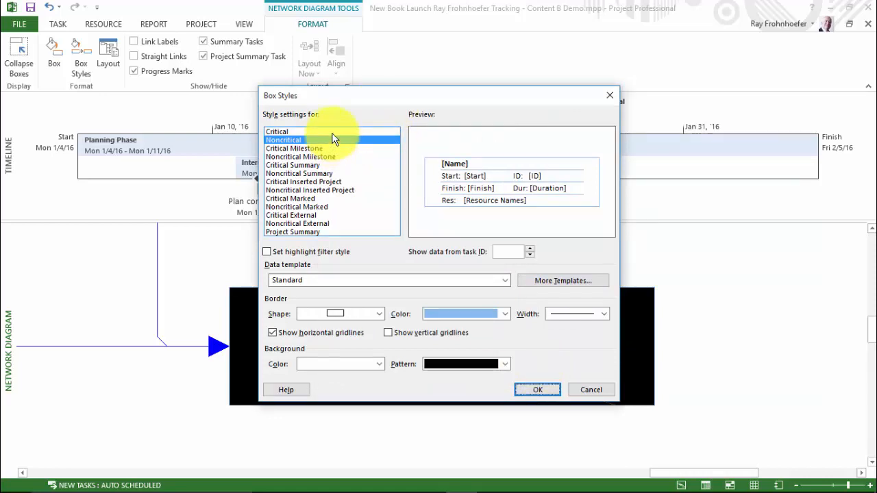
Apply the Standard + WBS data template to the six box styles from Critical through Noncritical Summary.
{"action": "key", "text": "Up"}
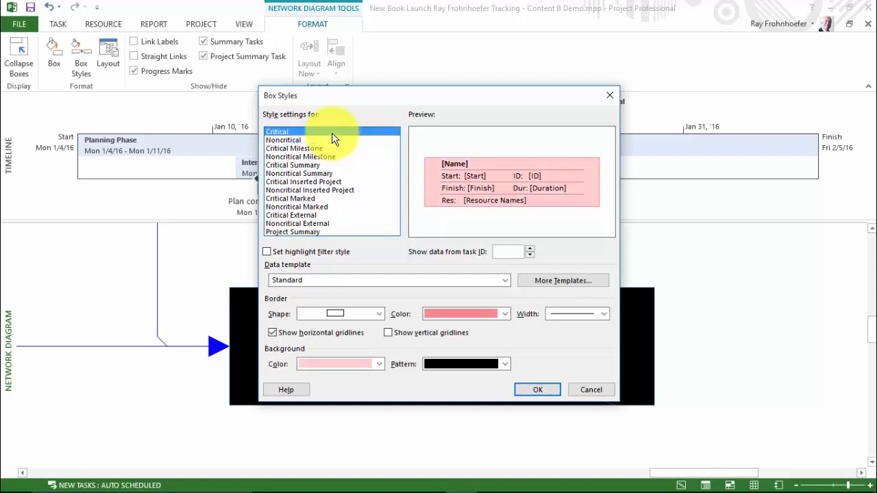
{"action": "left_click", "coordinate": [326, 173], "text": "shift"}
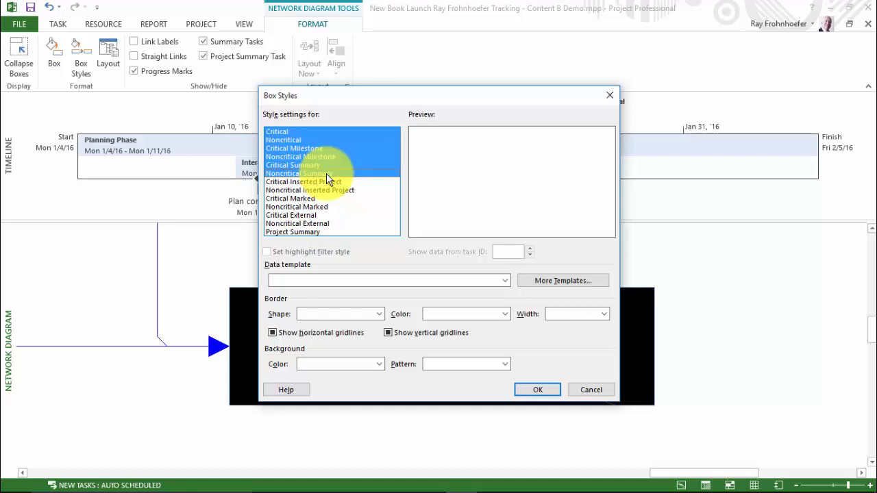
{"action": "left_click", "coordinate": [504, 281]}
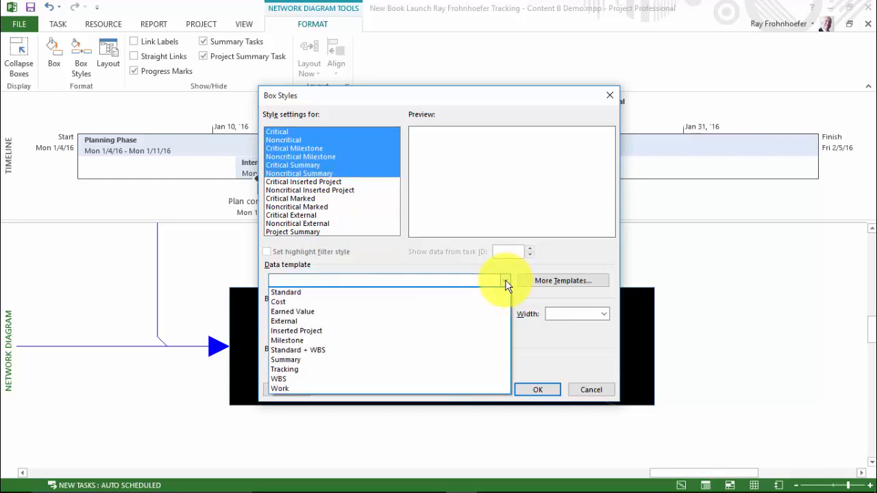
{"action": "left_click", "coordinate": [486, 357]}
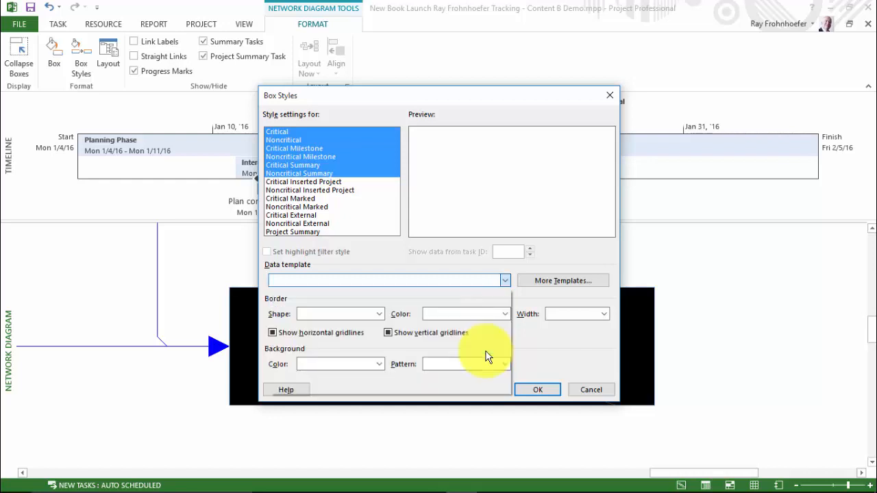
{"action": "left_click", "coordinate": [533, 388]}
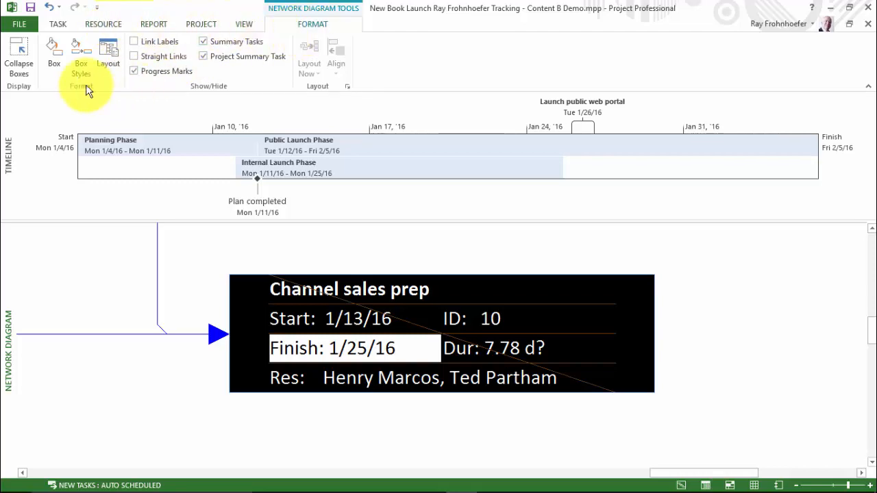
Edit the Standard + WBS data template so the cell beside Start shows the WBS field instead of ID.
{"action": "left_click", "coordinate": [77, 51]}
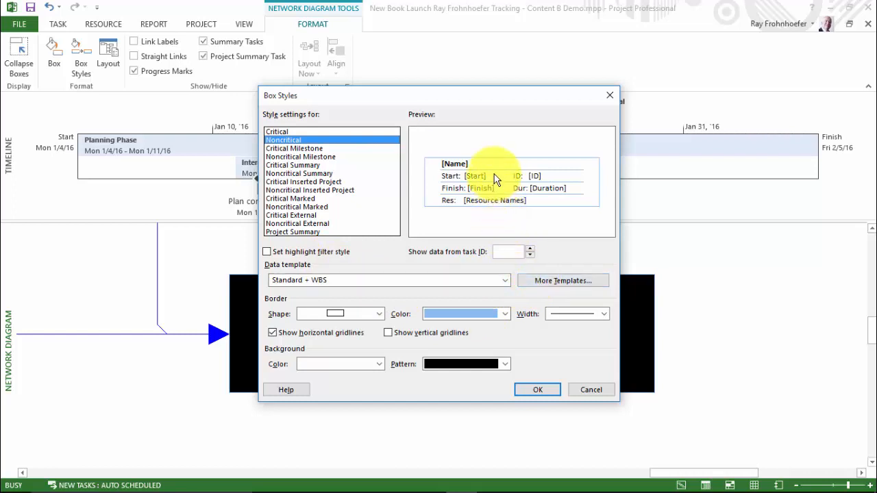
{"action": "left_click", "coordinate": [540, 283]}
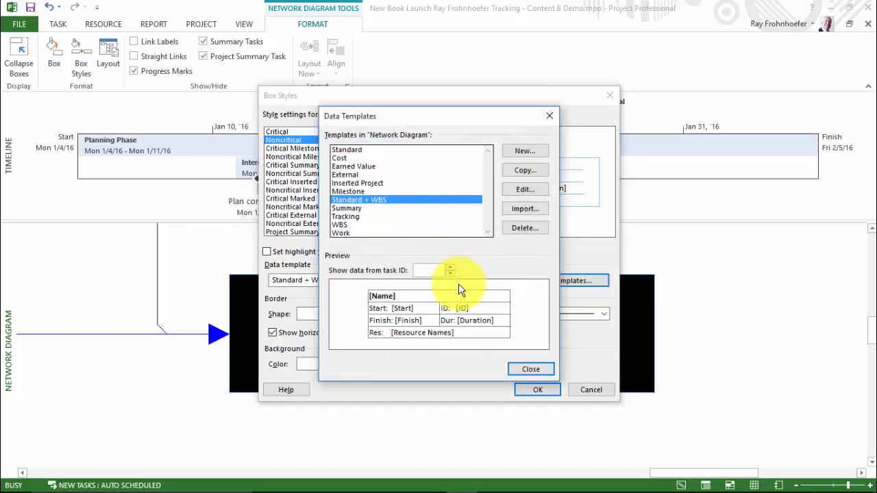
{"action": "left_click", "coordinate": [531, 189]}
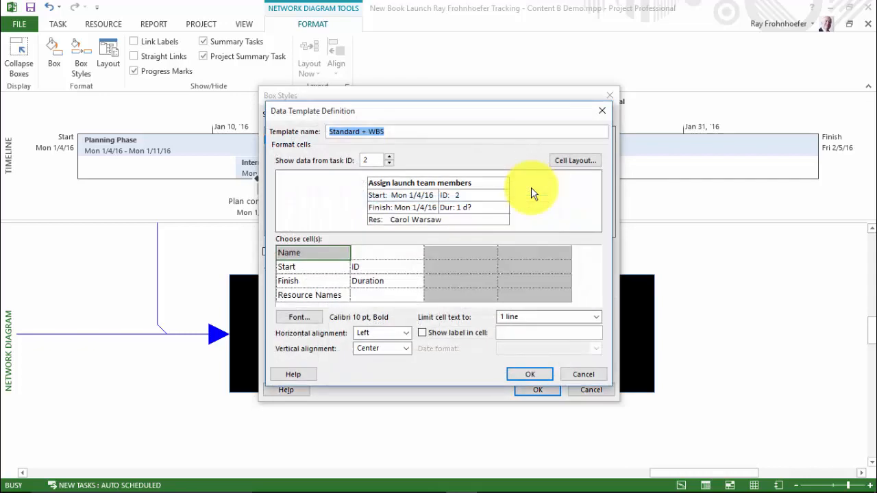
{"action": "left_click", "coordinate": [386, 266]}
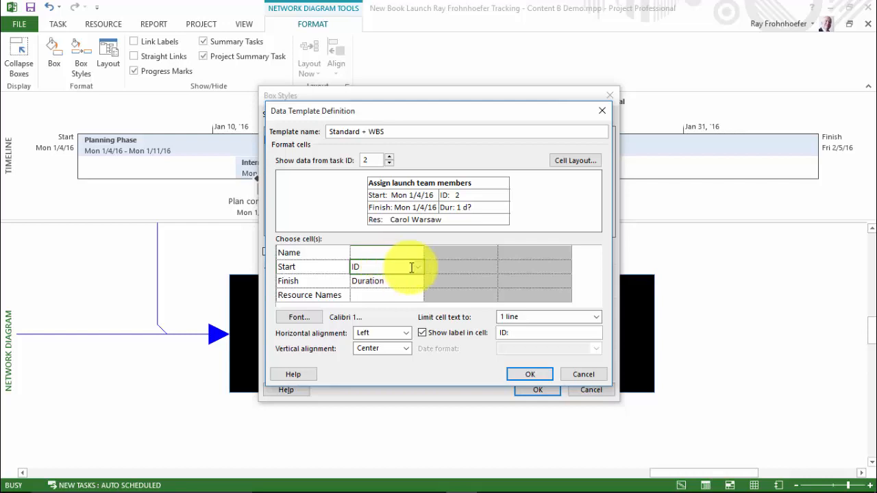
{"action": "left_click", "coordinate": [419, 269]}
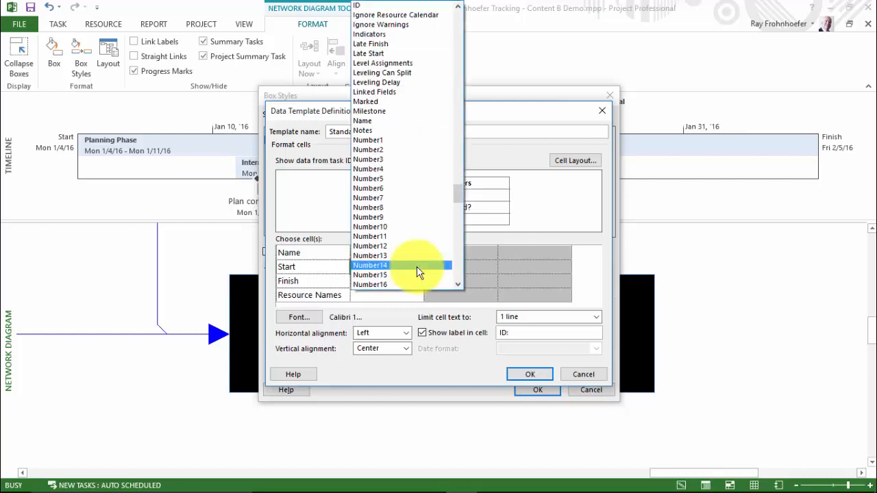
{"action": "left_click", "coordinate": [459, 269]}
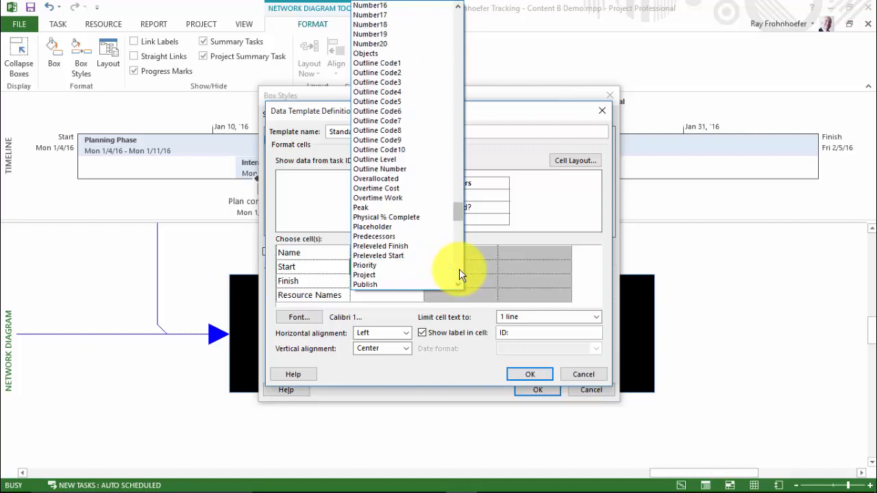
{"action": "left_click", "coordinate": [458, 268]}
{"action": "left_click", "coordinate": [459, 268]}
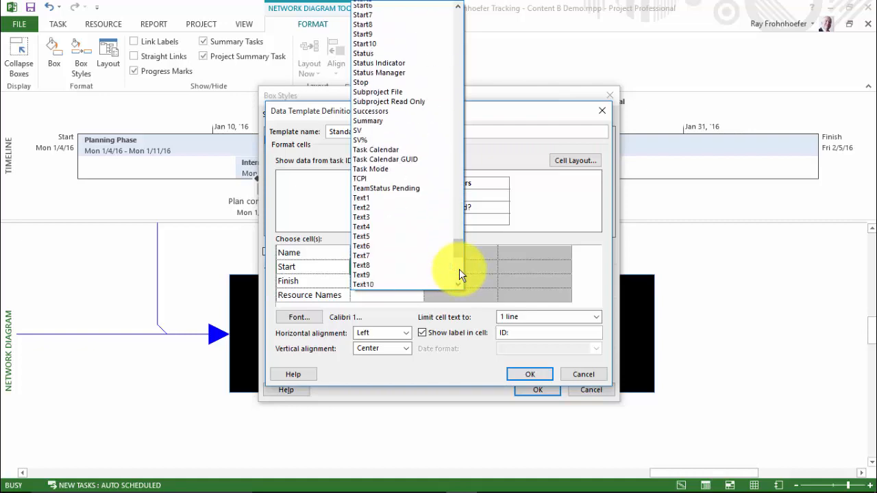
{"action": "left_click", "coordinate": [459, 268]}
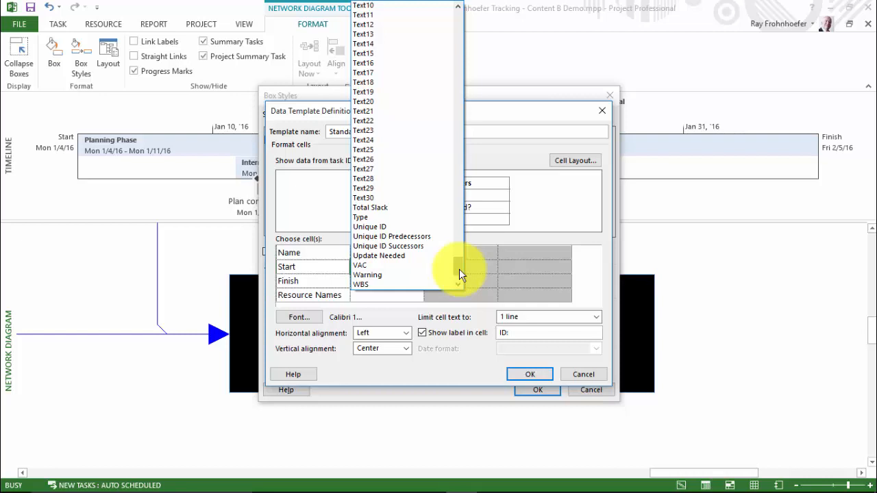
{"action": "left_click", "coordinate": [421, 285]}
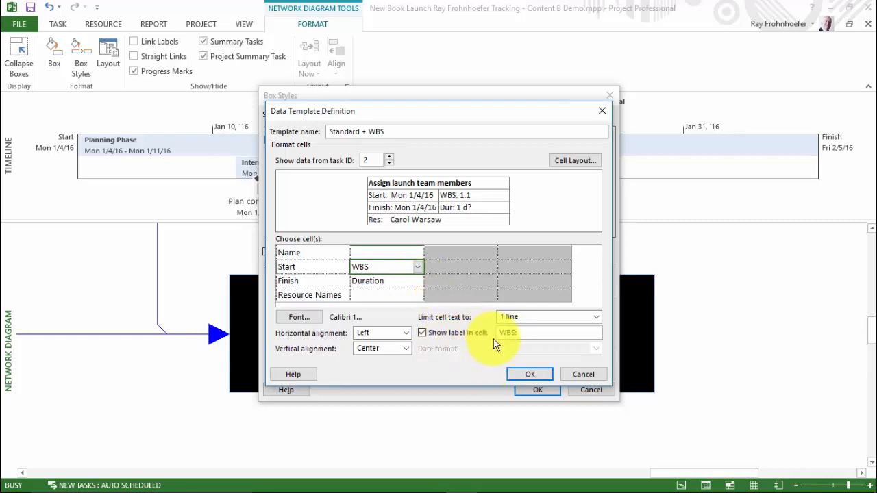
{"action": "left_click", "coordinate": [526, 376]}
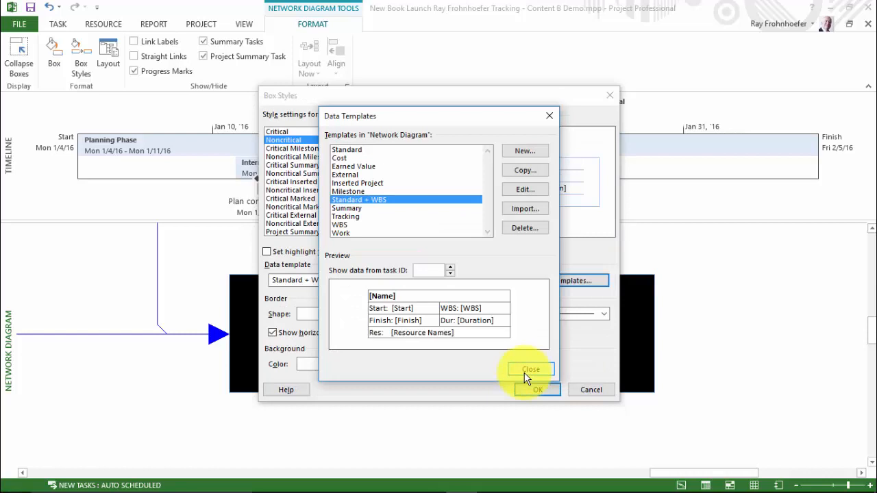
{"action": "left_click", "coordinate": [527, 373]}
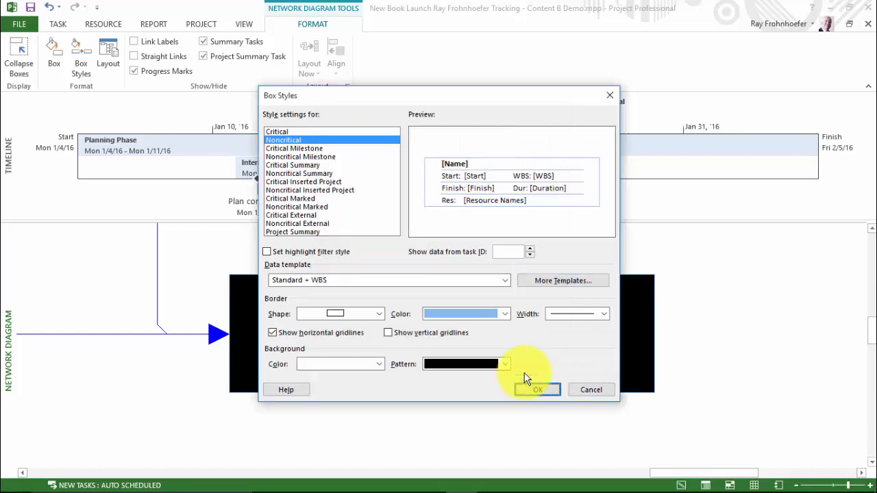
Check the Critical box style's preview, accept the box styles, and review the Channel sales prep box with its neighbouring tasks.
{"action": "left_click", "coordinate": [302, 133]}
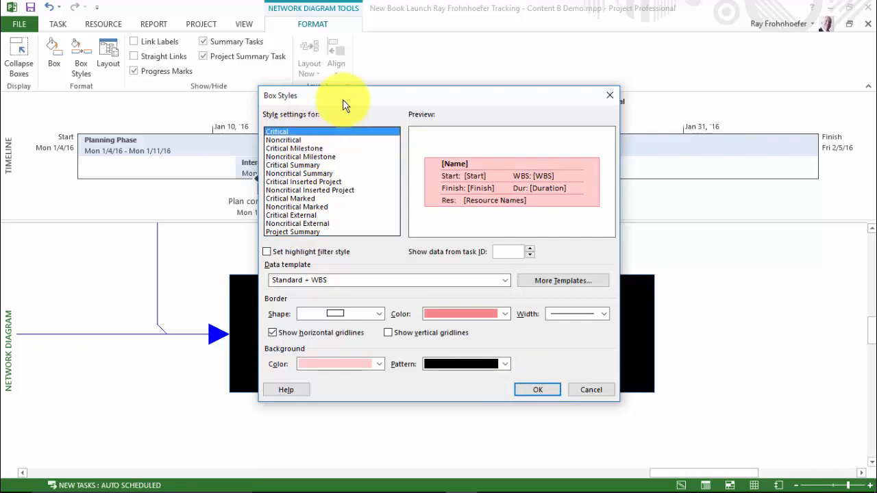
{"action": "left_click_drag", "start_coordinate": [343, 97], "coordinate": [130, 143]}
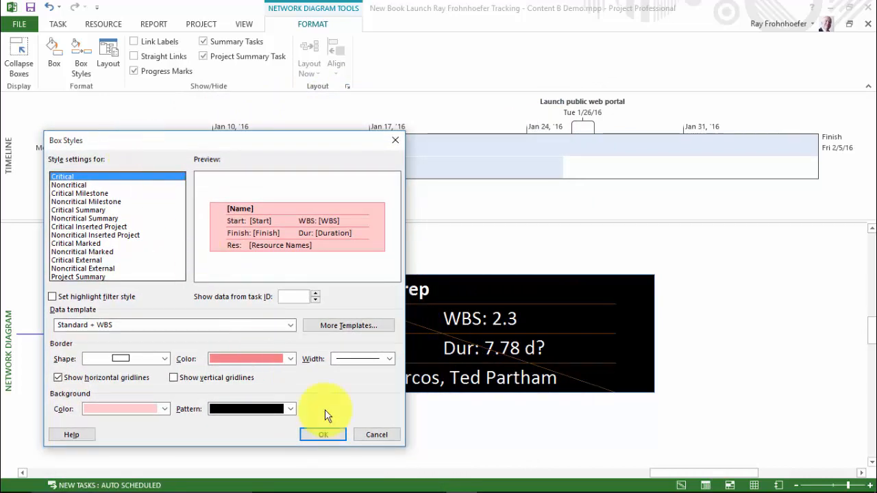
{"action": "left_click", "coordinate": [328, 436]}
{"action": "left_click", "coordinate": [371, 439]}
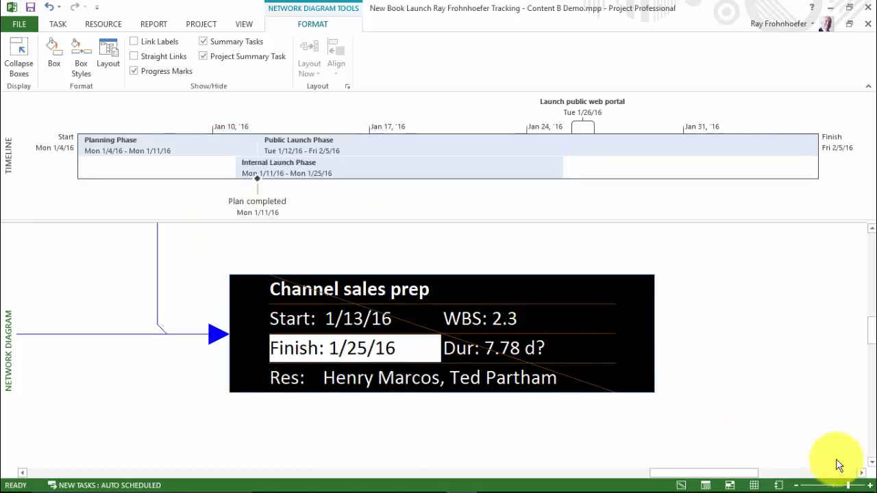
{"action": "left_click_drag", "start_coordinate": [848, 486], "coordinate": [837, 485]}
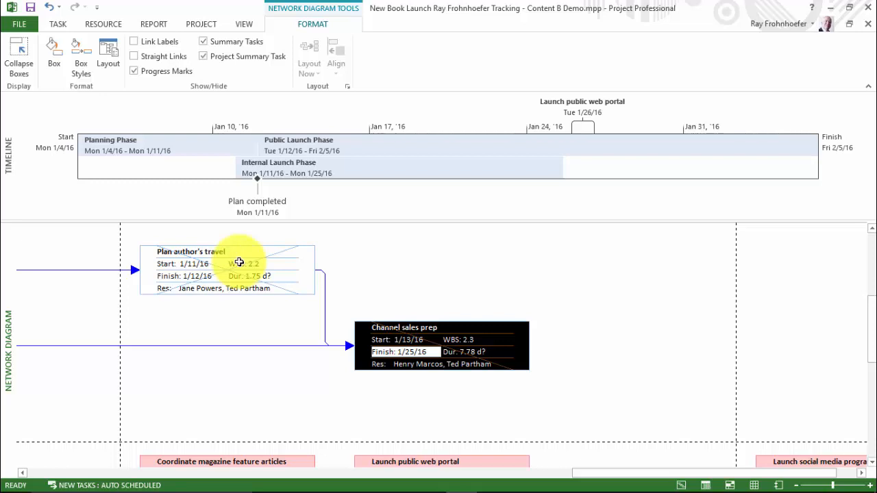
Open the print preview and set the network diagram's page scaling to fit 3 pages wide by 1 tall.
{"action": "left_click", "coordinate": [18, 27]}
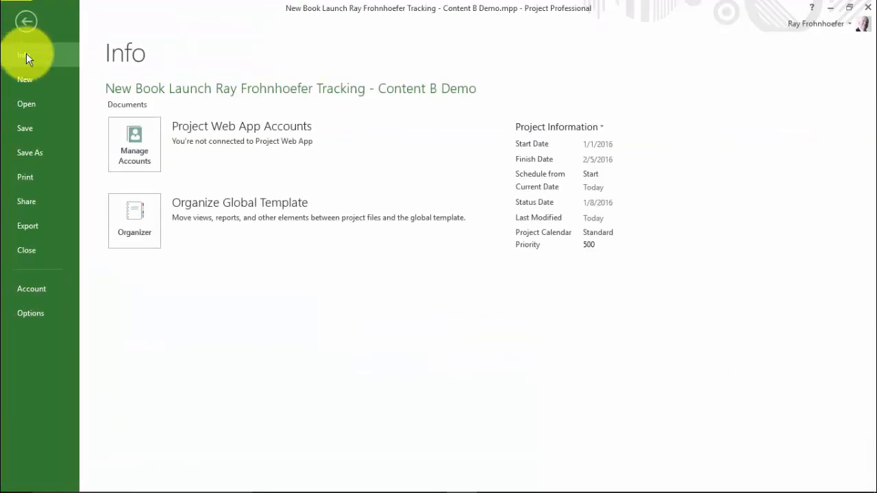
{"action": "left_click", "coordinate": [34, 176]}
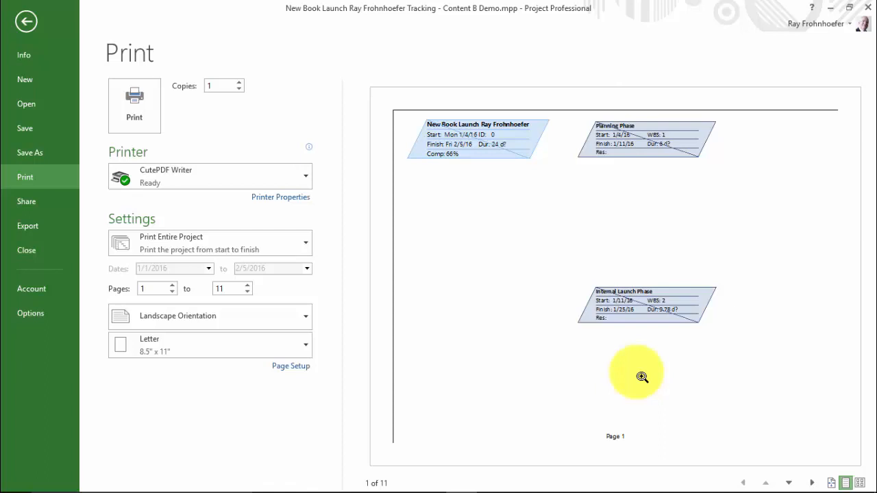
{"action": "left_click", "coordinate": [285, 367]}
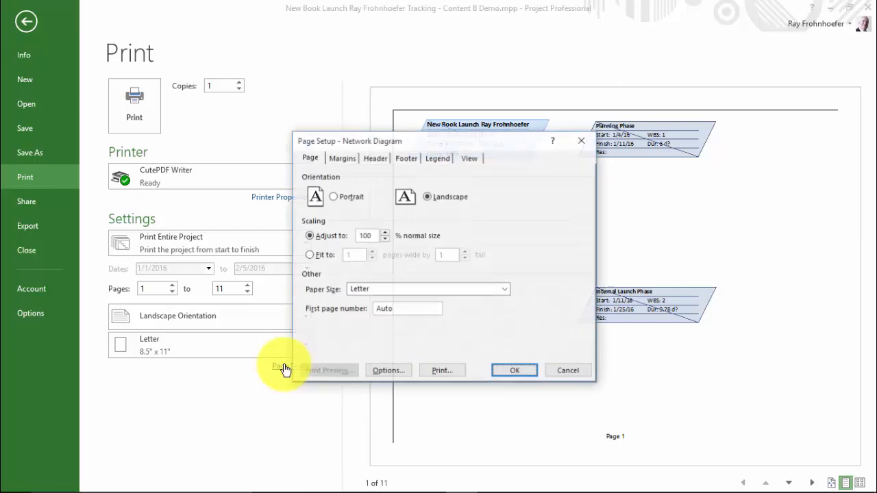
{"action": "left_click", "coordinate": [310, 255]}
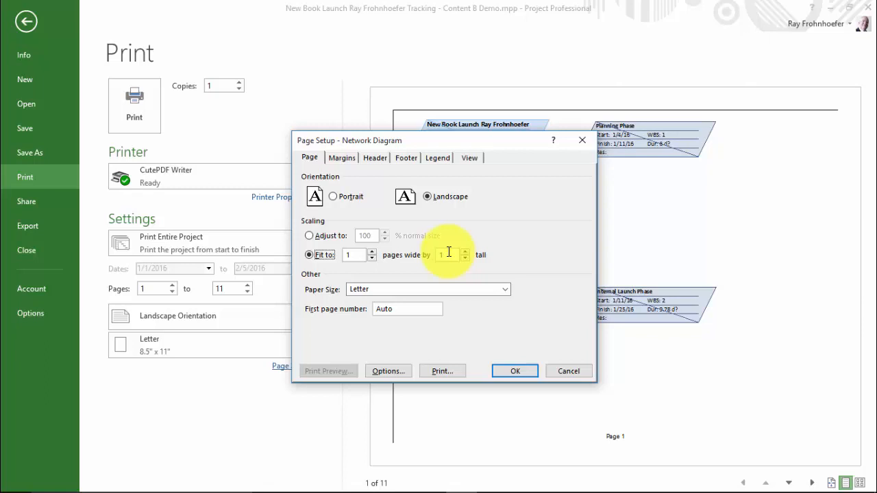
{"action": "left_click", "coordinate": [449, 252]}
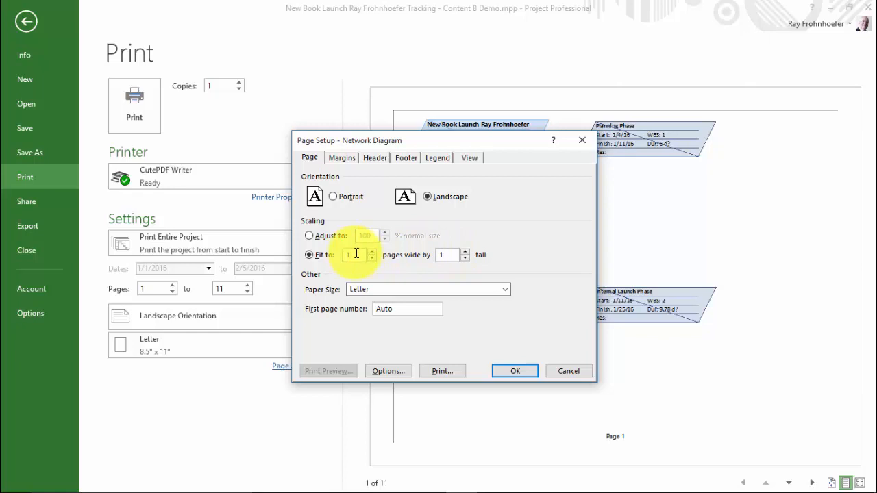
{"action": "key", "text": "BackSpace"}
{"action": "type", "text": "3"}
{"action": "left_click", "coordinate": [512, 373]}
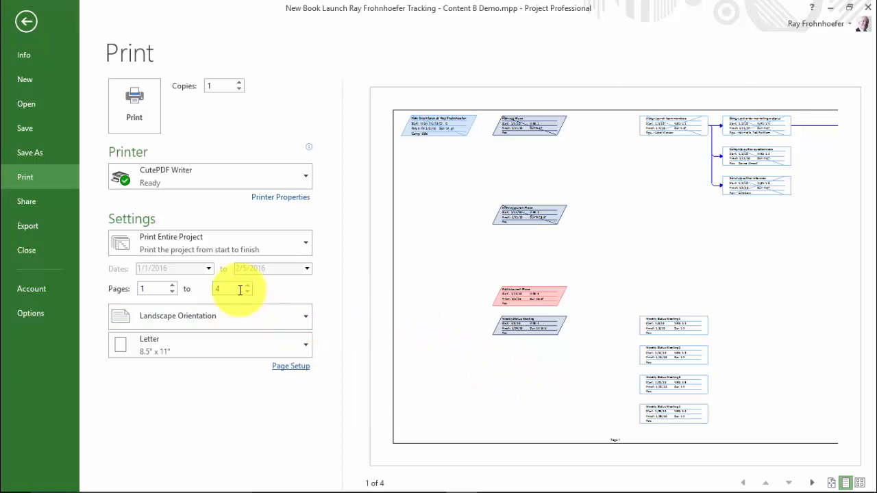
Change the page scaling to fit 4 pages wide.
{"action": "left_click", "coordinate": [292, 367]}
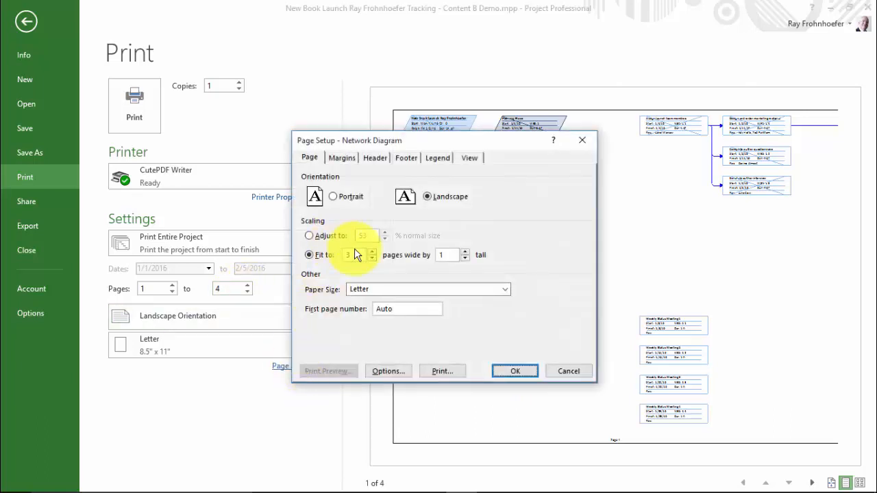
{"action": "key", "text": "BackSpace"}
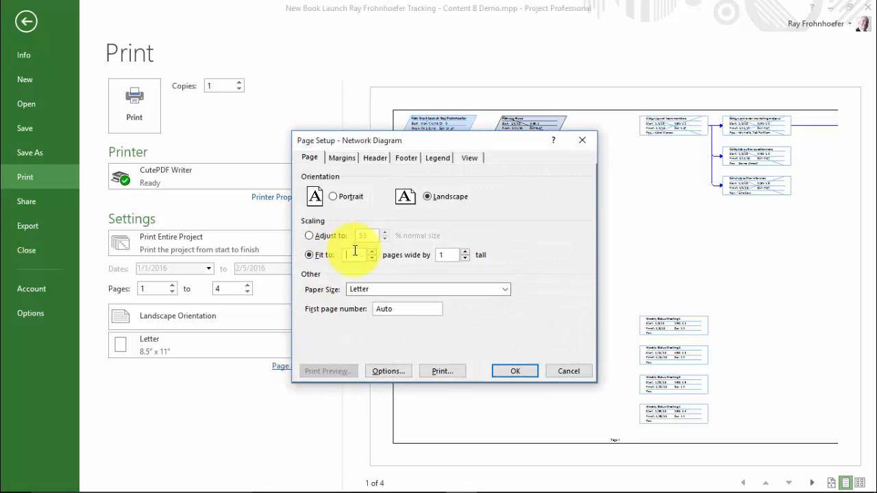
{"action": "type", "text": "4"}
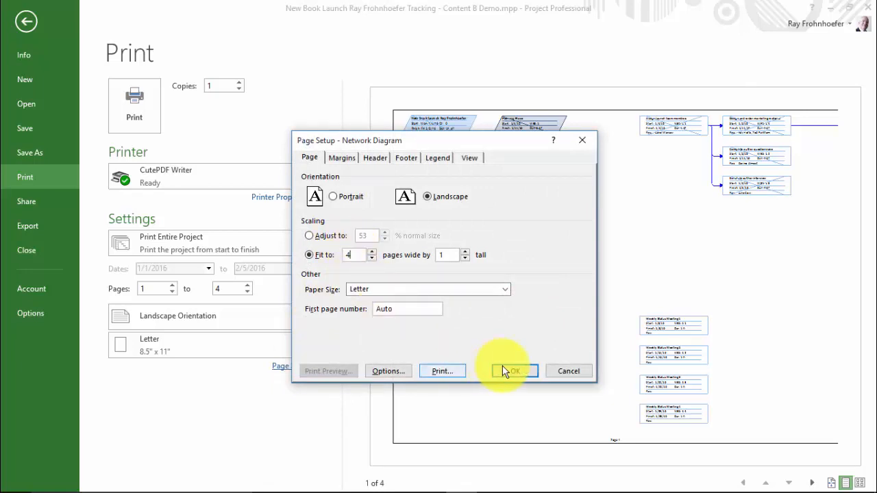
{"action": "left_click", "coordinate": [509, 372]}
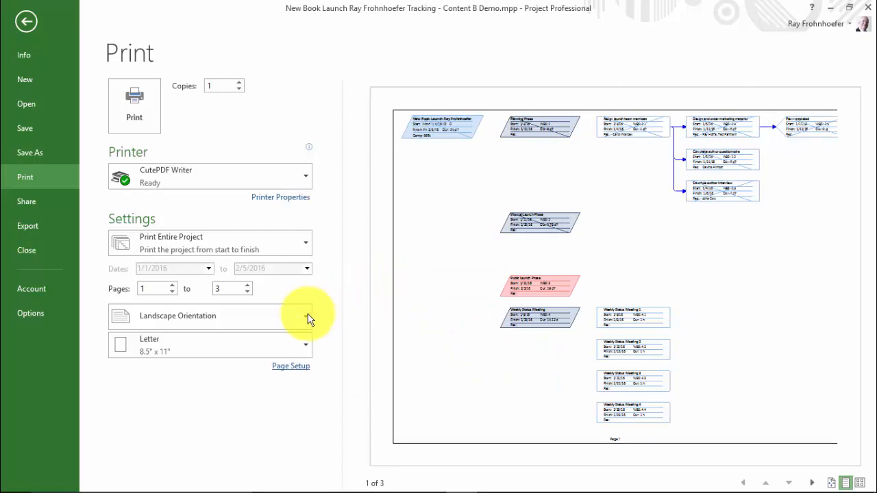
Set the paper size to A3 and the page scaling to fit 5 pages wide, and recheck the page setup.
{"action": "left_click", "coordinate": [293, 346]}
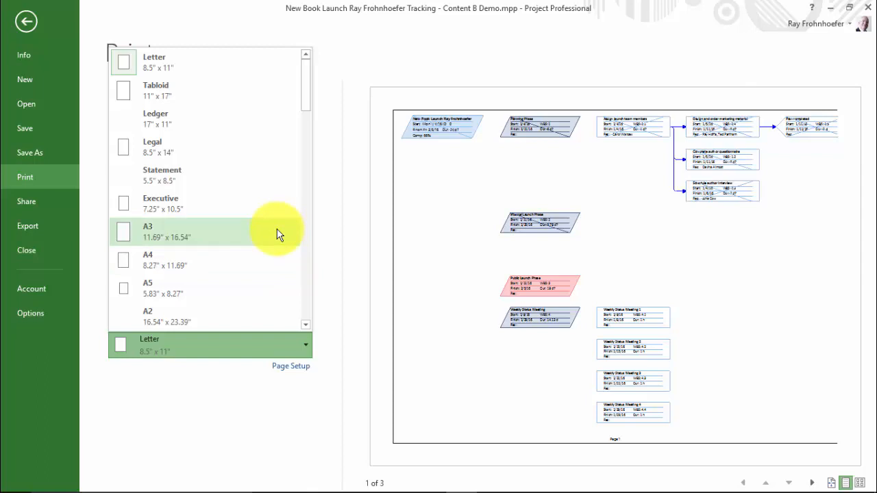
{"action": "left_click", "coordinate": [277, 235]}
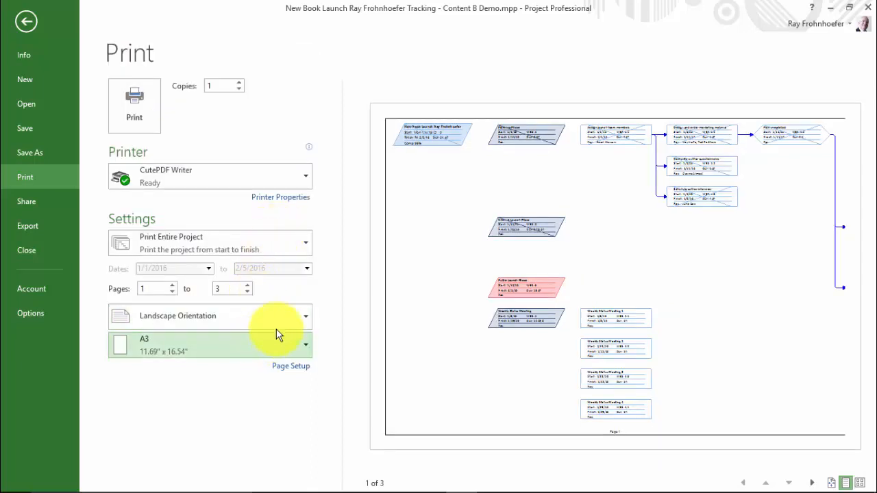
{"action": "left_click", "coordinate": [281, 367]}
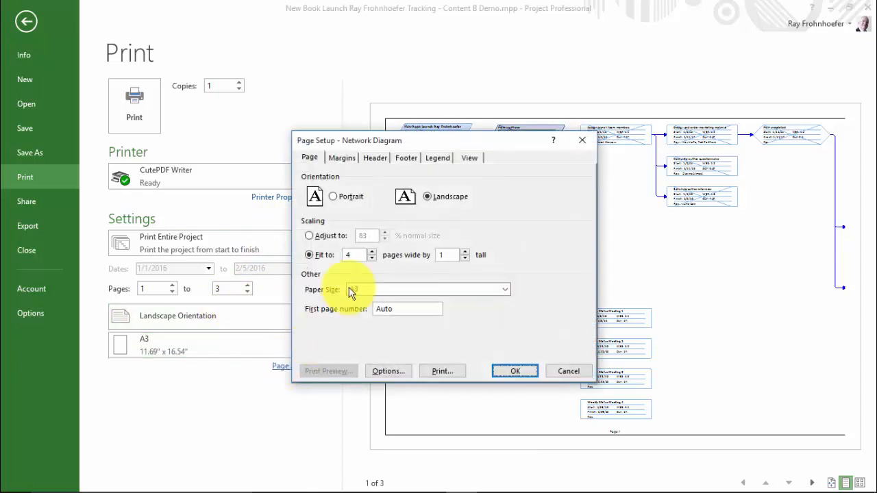
{"action": "left_click", "coordinate": [371, 251]}
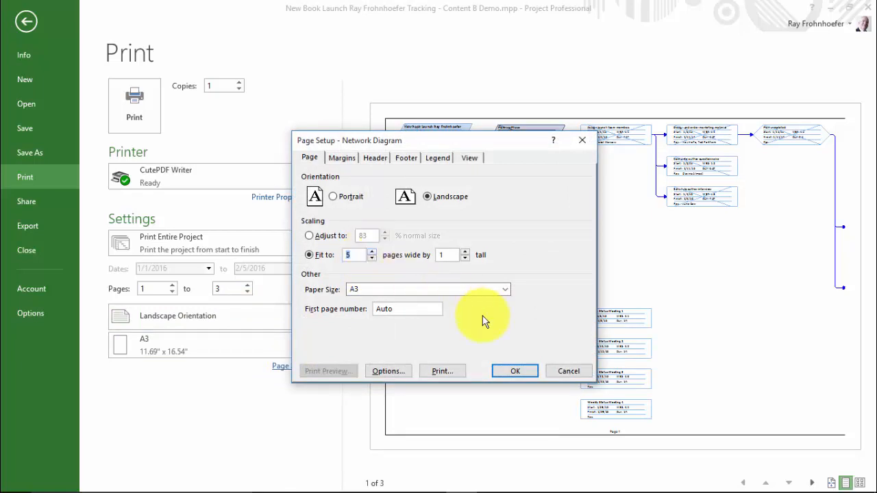
{"action": "left_click", "coordinate": [508, 373]}
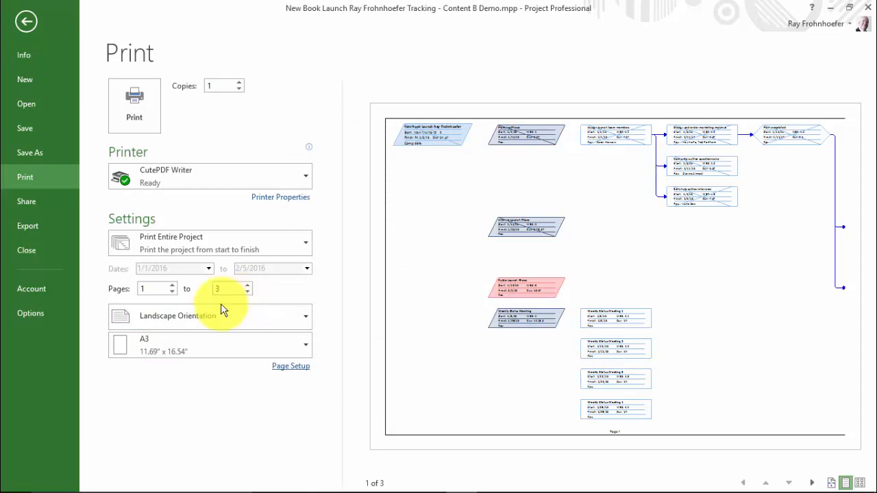
{"action": "left_click", "coordinate": [283, 369]}
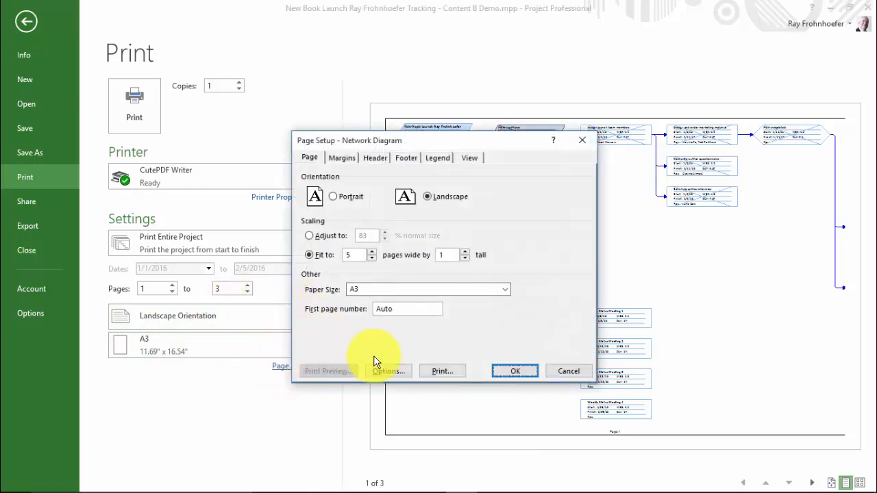
{"action": "left_click", "coordinate": [500, 370]}
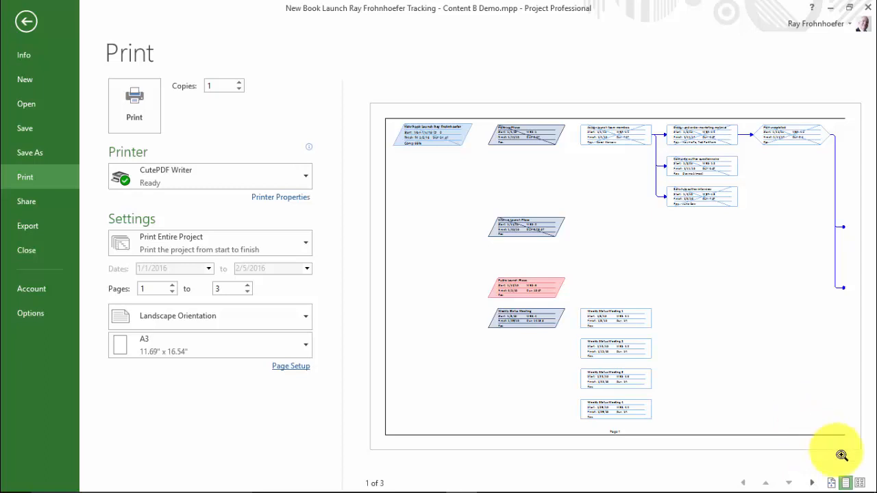
Show all print pages together and start printing to CutePDF Writer, cancelling at the PDF save prompt.
{"action": "left_click", "coordinate": [861, 485]}
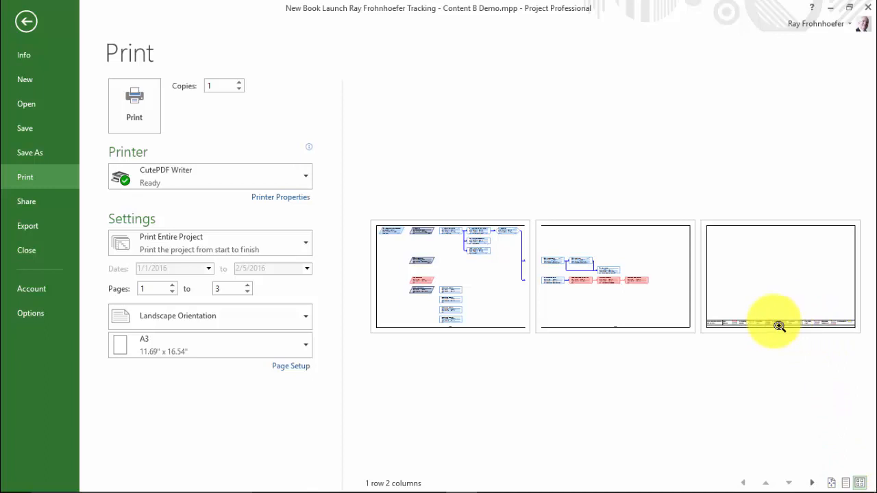
{"action": "left_click", "coordinate": [130, 107]}
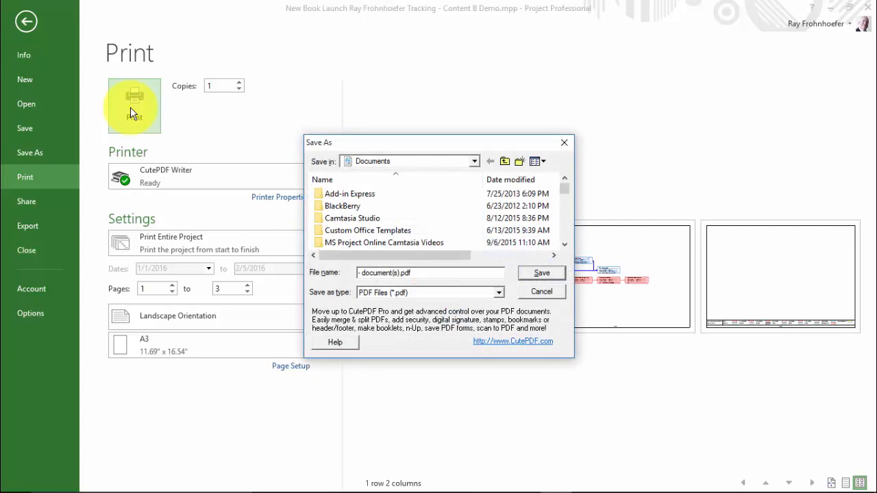
{"action": "left_click", "coordinate": [541, 293]}
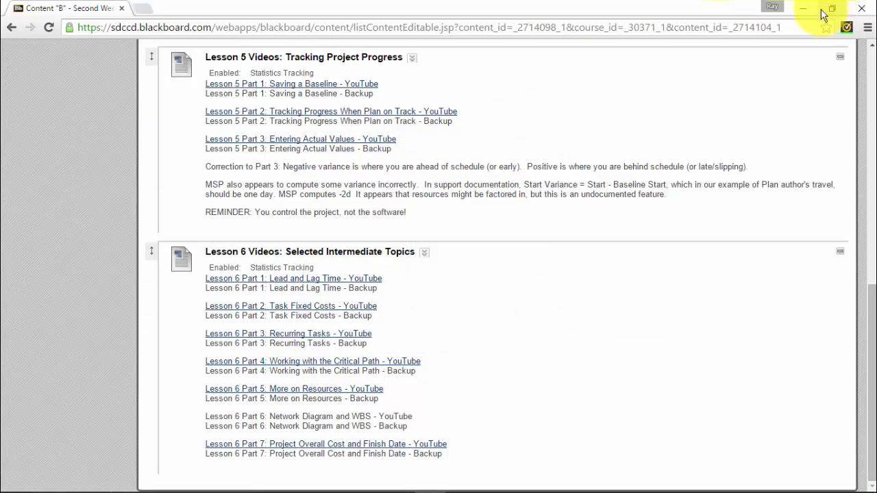
Minimize the browser to return to Microsoft Project, leave the print preview, and switch to the Gantt Chart view with its task table widened.
{"action": "left_click", "coordinate": [794, 11]}
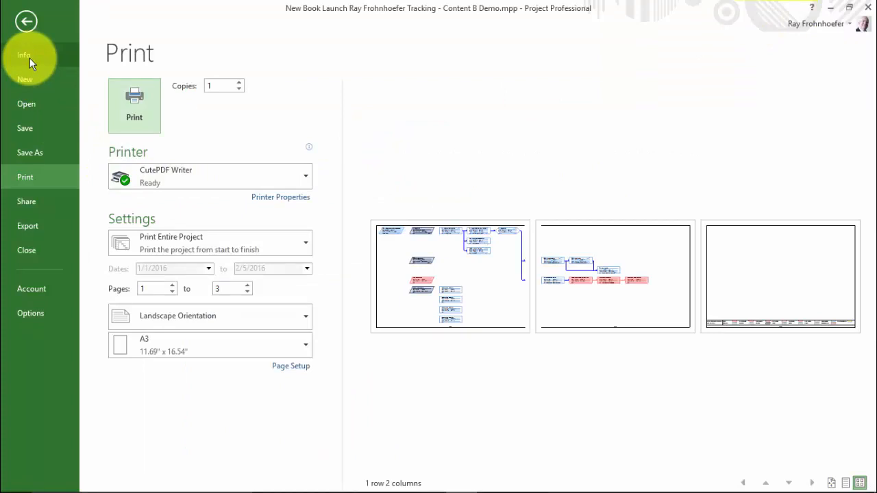
{"action": "left_click", "coordinate": [26, 21]}
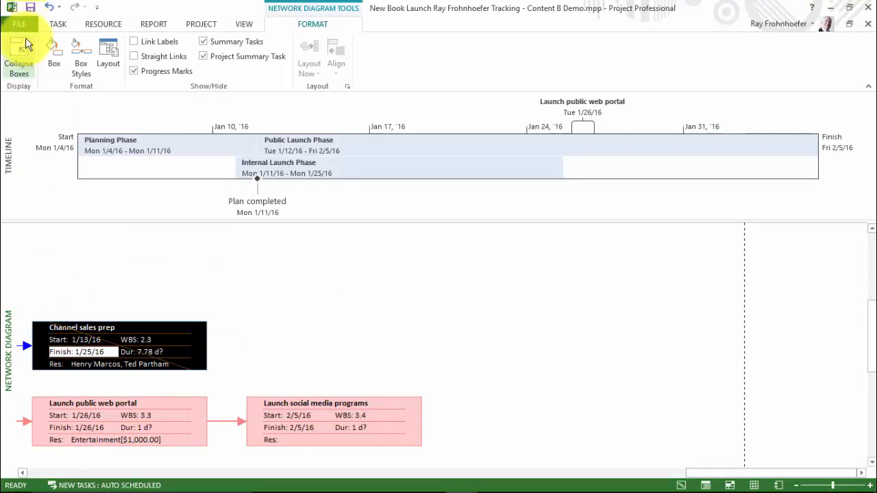
{"action": "left_click", "coordinate": [60, 25]}
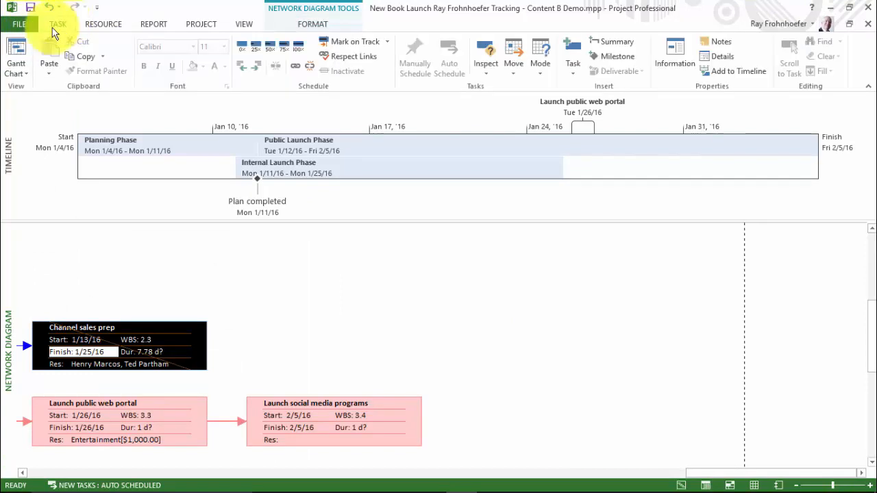
{"action": "left_click", "coordinate": [16, 48]}
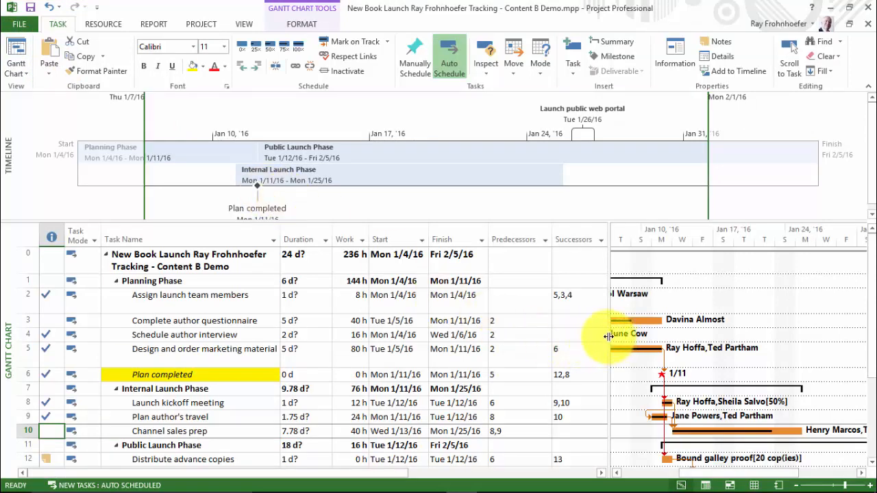
{"action": "left_click_drag", "start_coordinate": [608, 336], "coordinate": [867, 337]}
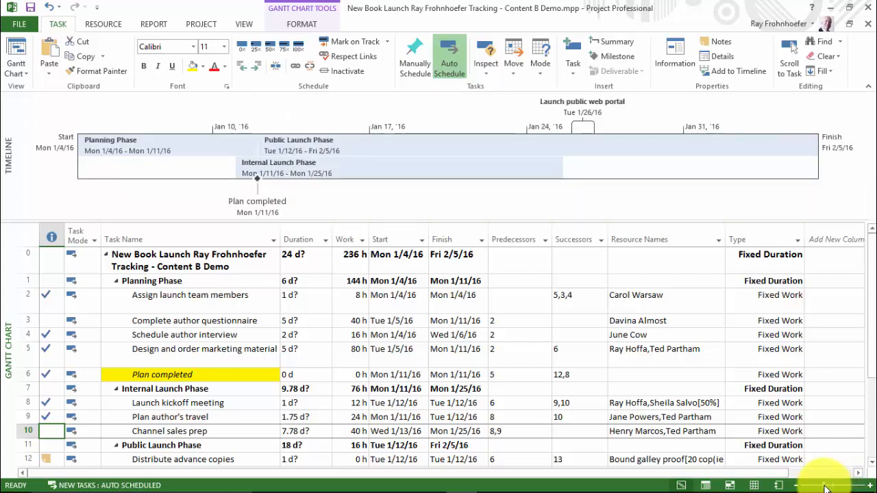
Add a WBS column after the Type column of the task table.
{"action": "left_click", "coordinate": [835, 241]}
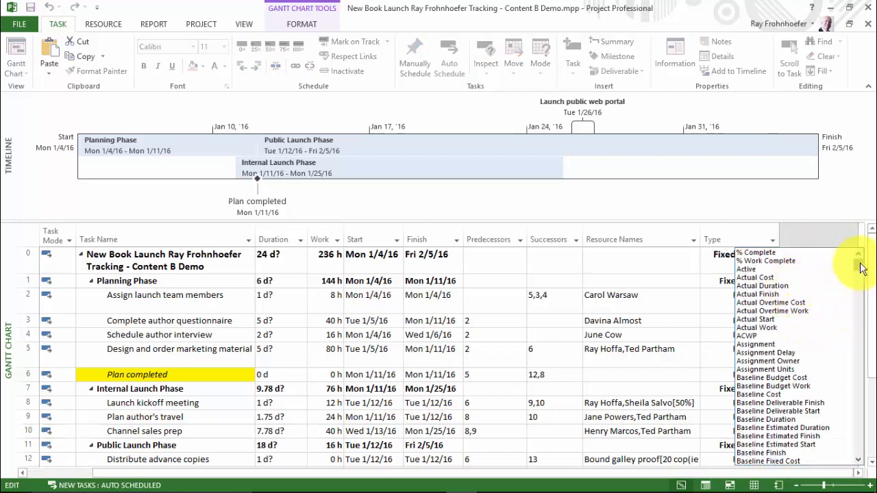
{"action": "left_click_drag", "start_coordinate": [857, 266], "coordinate": [874, 479]}
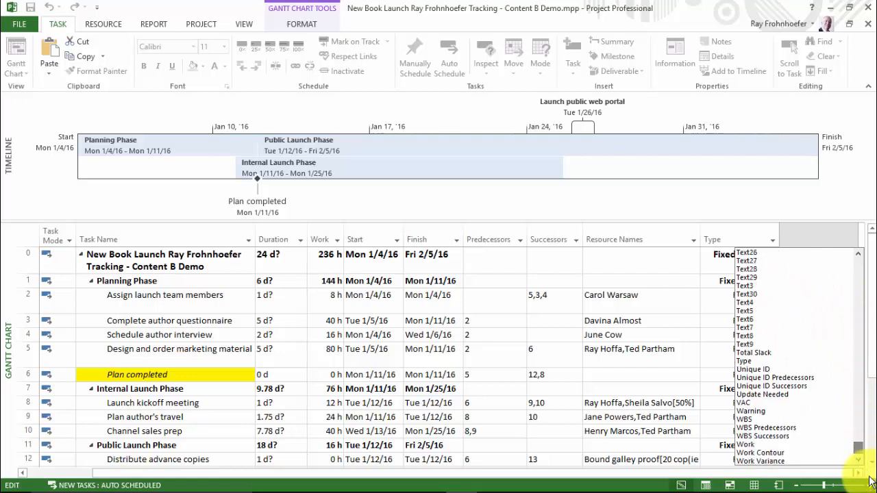
{"action": "left_click", "coordinate": [752, 419]}
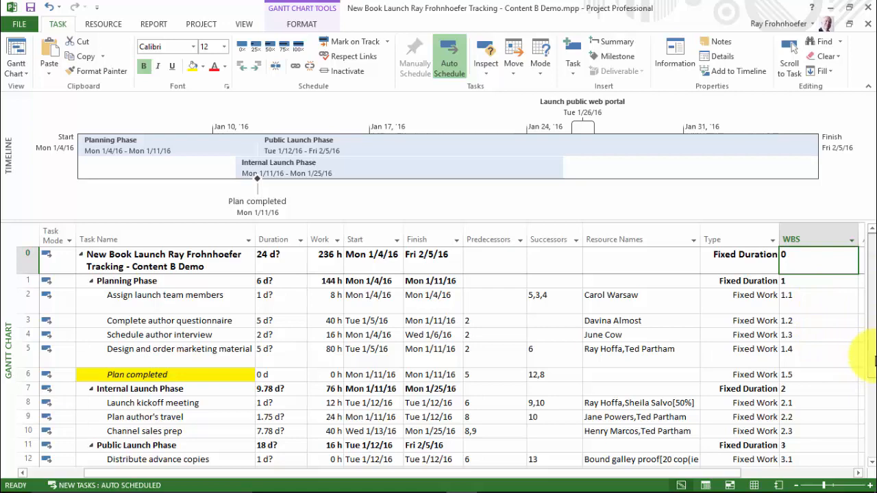
{"action": "left_click_drag", "start_coordinate": [874, 359], "coordinate": [873, 323]}
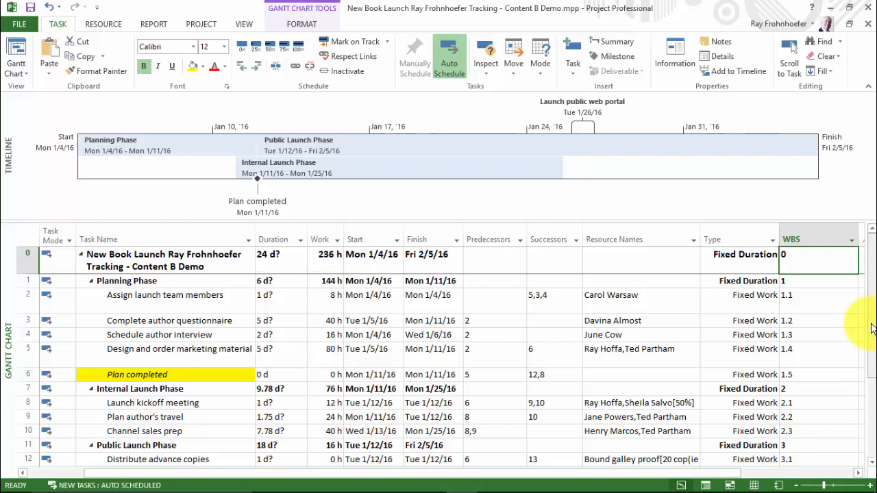
Insert a new task above Schedule author interview in the Planning Phase.
{"action": "left_click", "coordinate": [36, 334]}
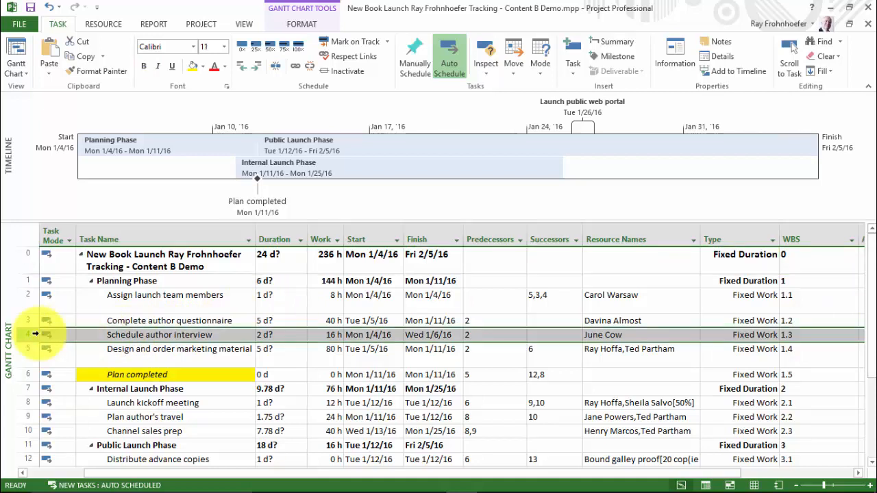
{"action": "left_click", "coordinate": [572, 74]}
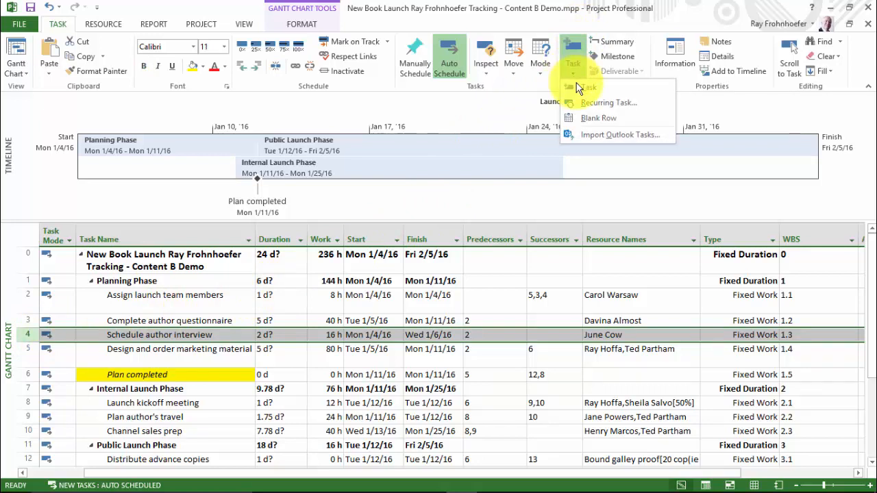
{"action": "left_click", "coordinate": [578, 88]}
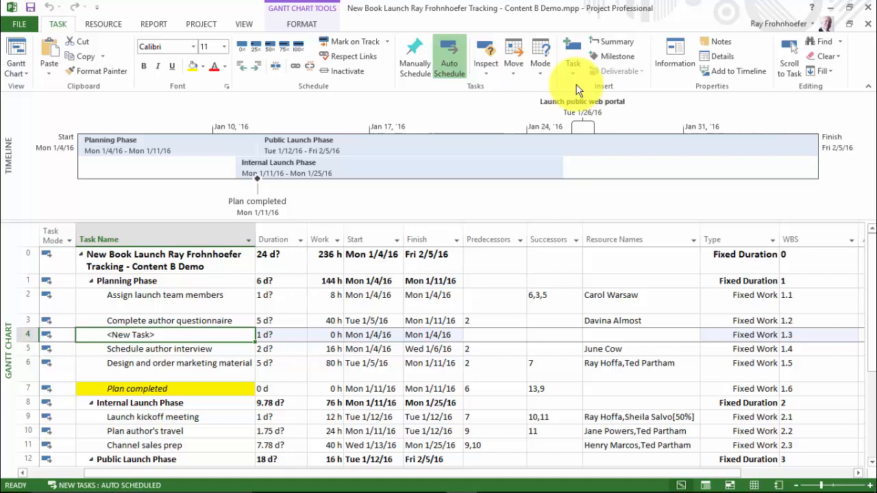
Try prefixing the task name Assign launch team members with "1.1 -", and remove the prefix again.
{"action": "left_click", "coordinate": [211, 303]}
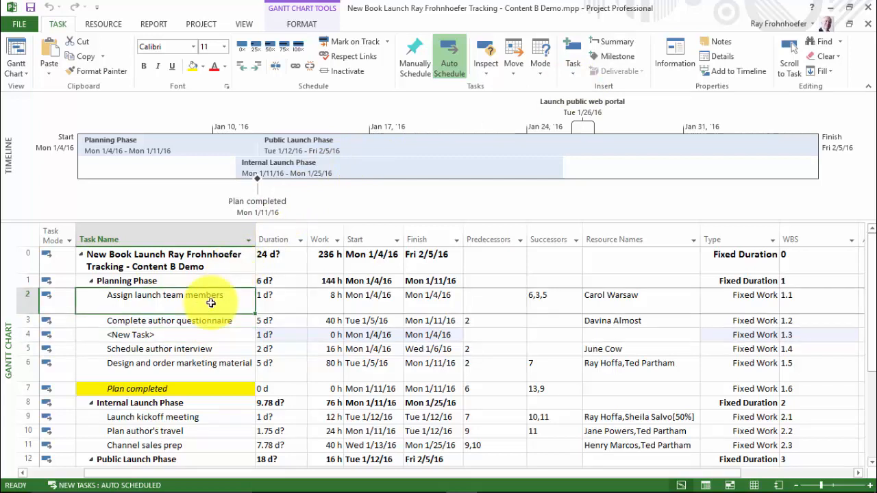
{"action": "left_click", "coordinate": [107, 294]}
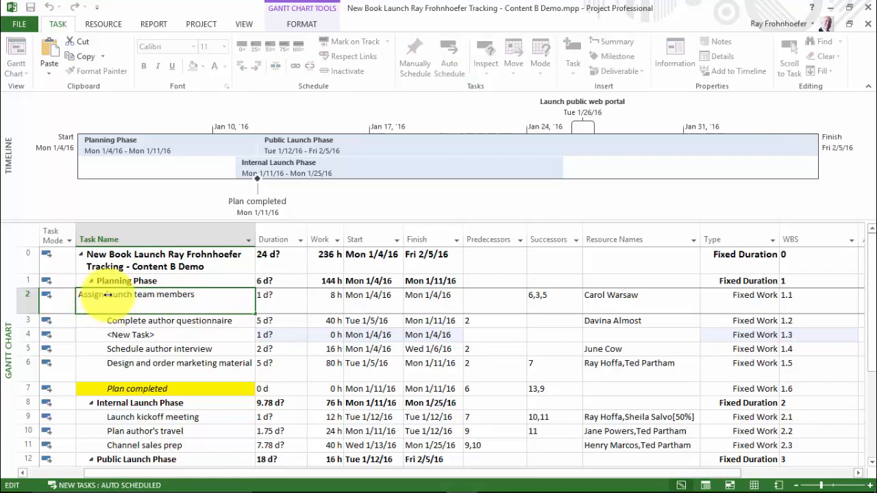
{"action": "type", "text": "1.1"}
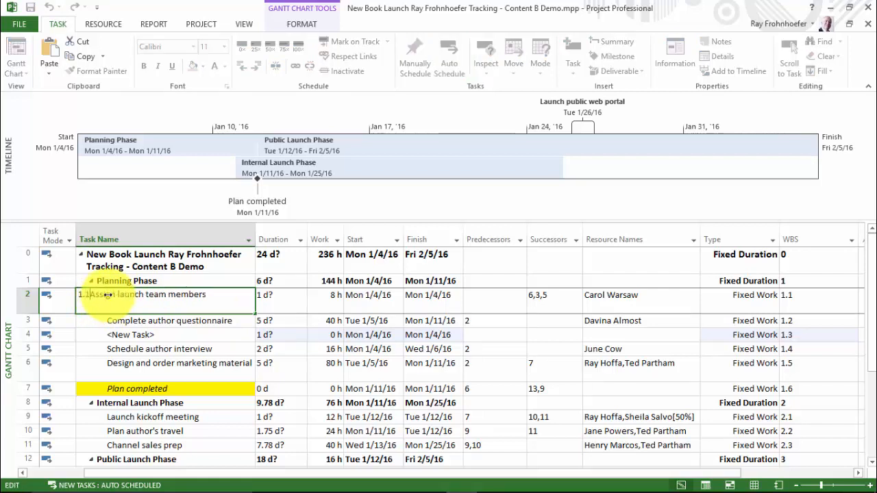
{"action": "type", "text": " -"}
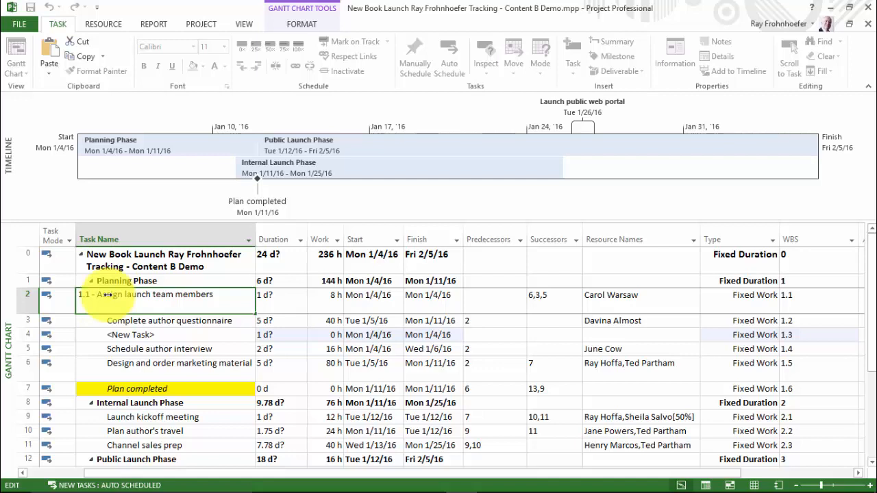
{"action": "key", "text": "BackSpace"}
{"action": "key", "text": "BackSpace"}
{"action": "key", "text": "BackSpace"}
{"action": "key", "text": "BackSpace"}
{"action": "key", "text": "BackSpace"}
{"action": "key", "text": "BackSpace"}
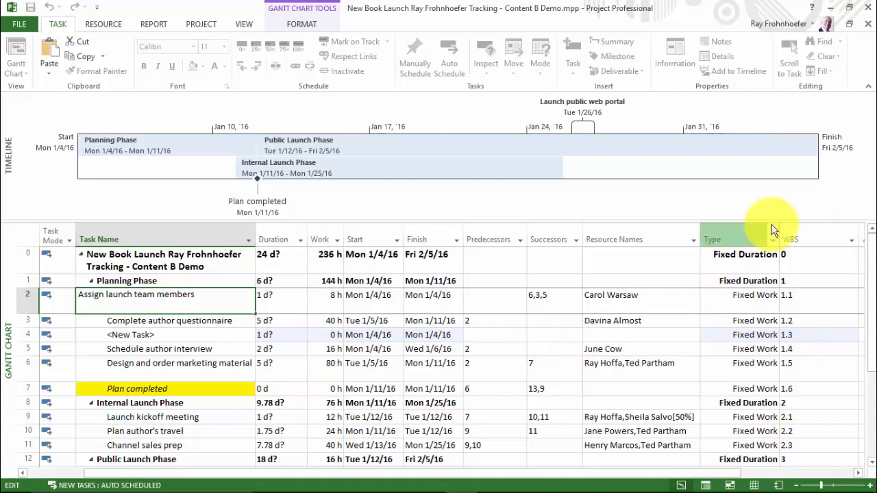
{"action": "left_click", "coordinate": [795, 256]}
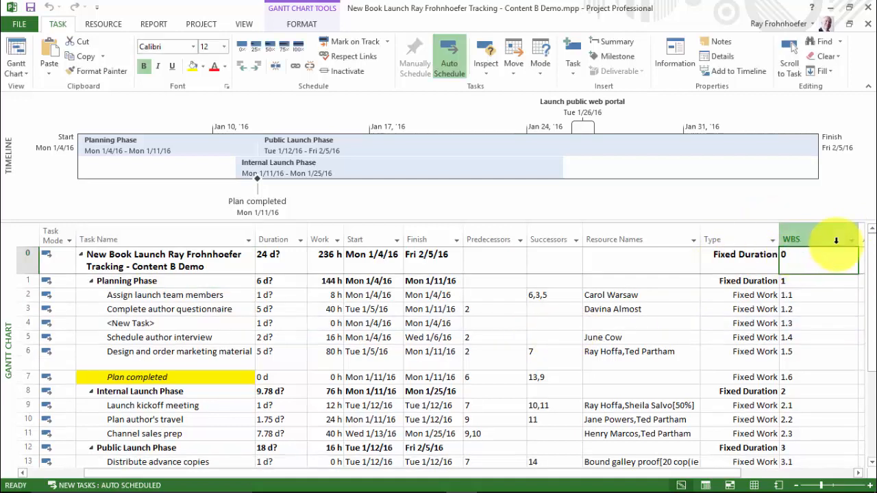
Hide the WBS column in the task table.
{"action": "left_click", "coordinate": [851, 240]}
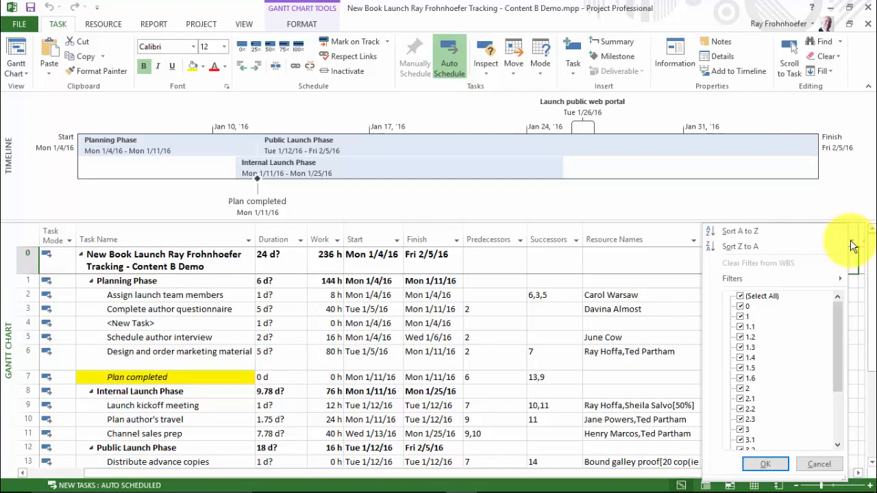
{"action": "left_click", "coordinate": [851, 241]}
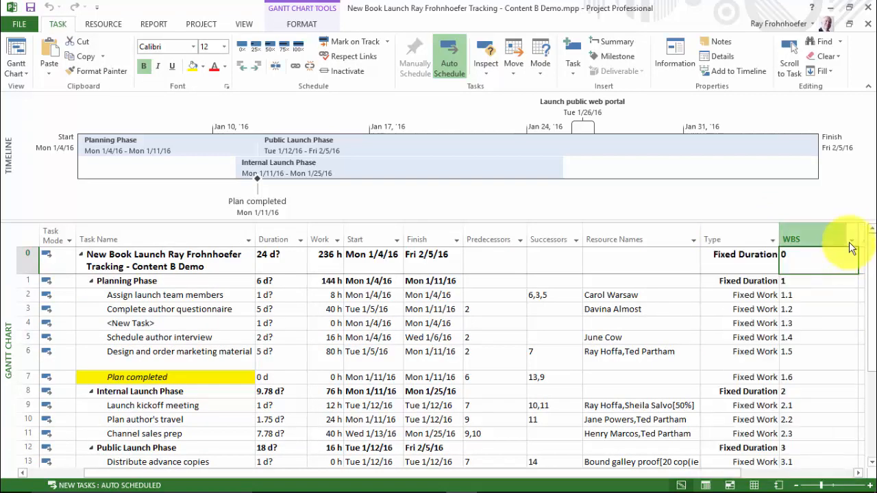
{"action": "left_click", "coordinate": [850, 240]}
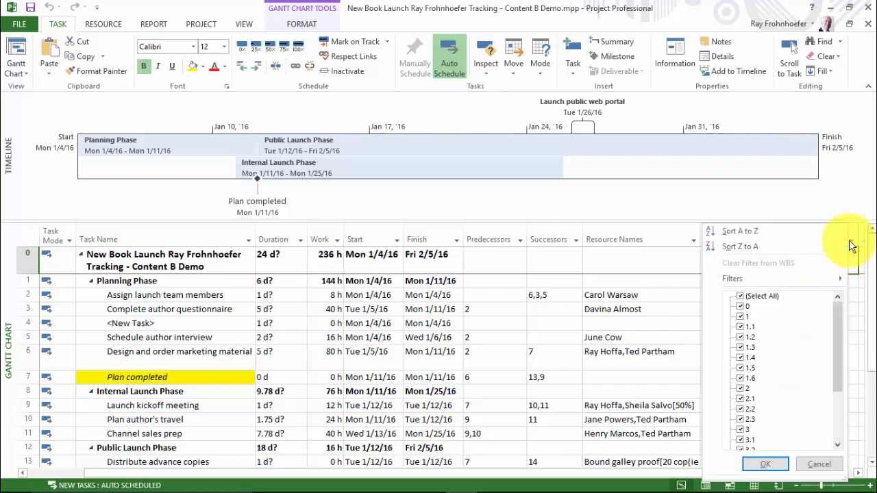
{"action": "left_click", "coordinate": [847, 187]}
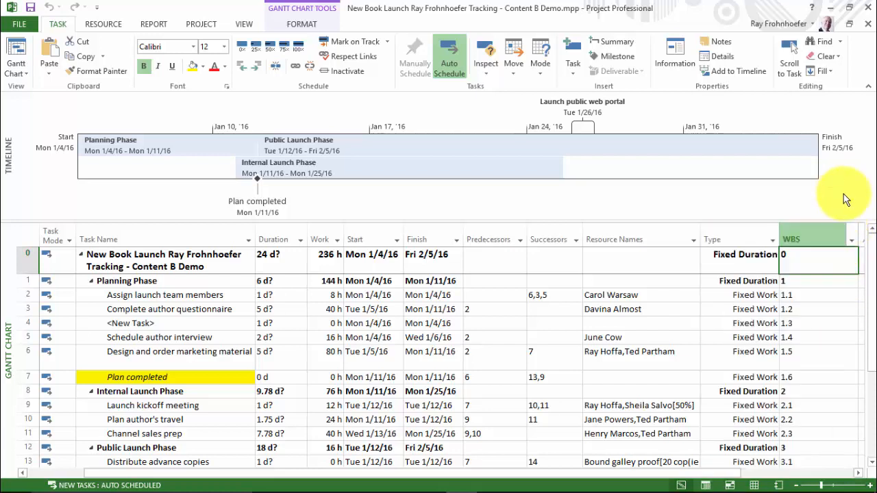
{"action": "right_click", "coordinate": [831, 231]}
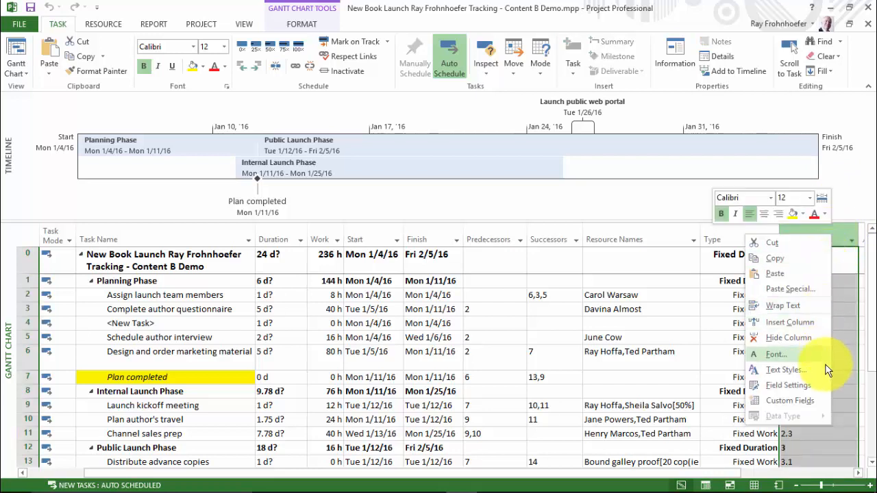
{"action": "left_click", "coordinate": [825, 338]}
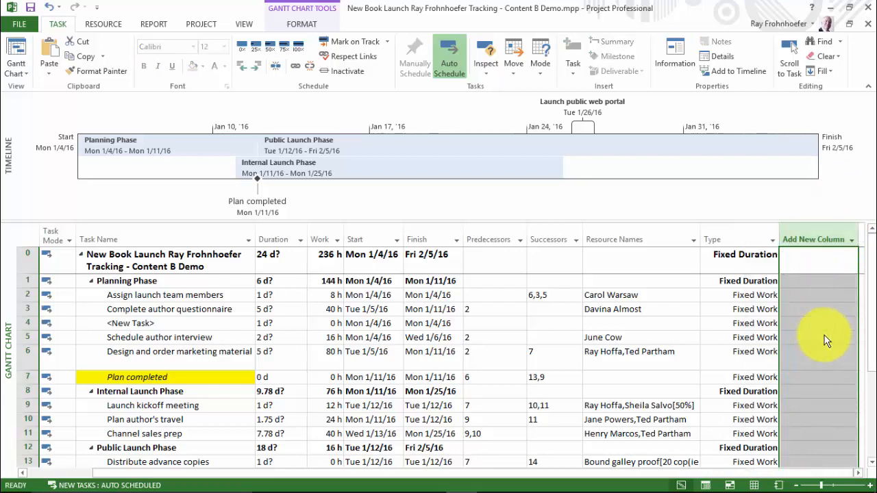
Add the custom text field Text1 as a new column after Type.
{"action": "left_click", "coordinate": [852, 243]}
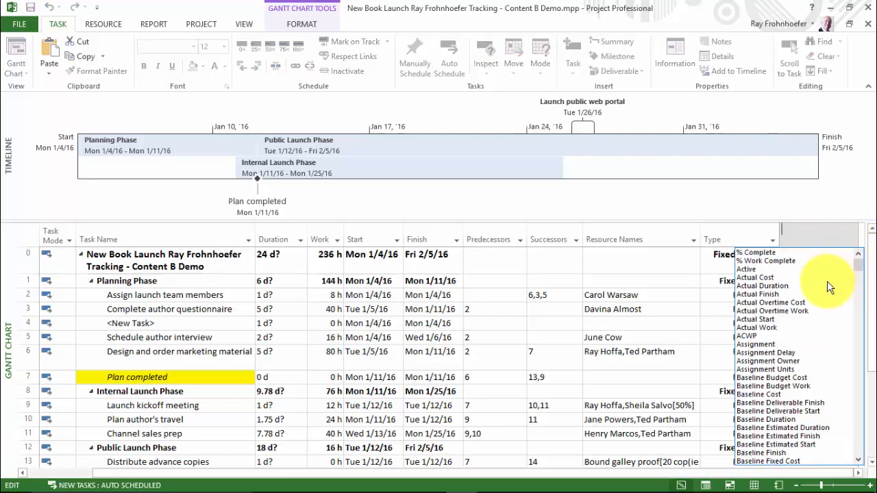
{"action": "left_click_drag", "start_coordinate": [858, 268], "coordinate": [859, 439]}
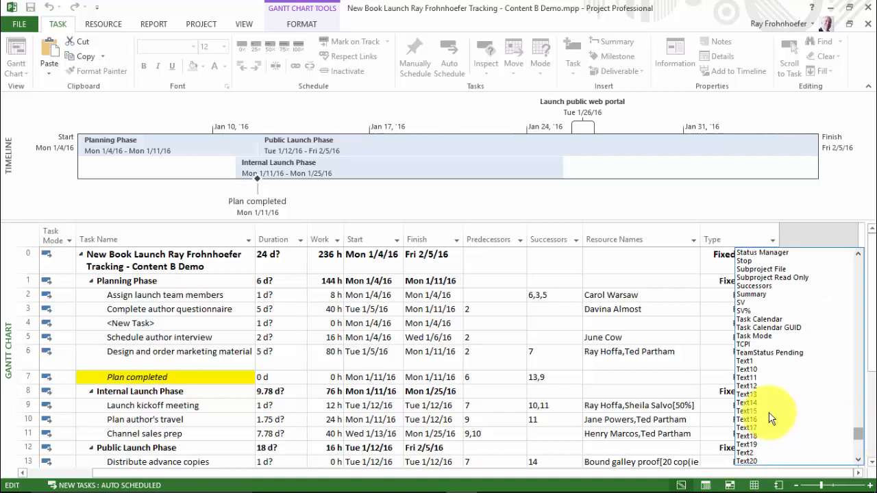
{"action": "left_click", "coordinate": [748, 363]}
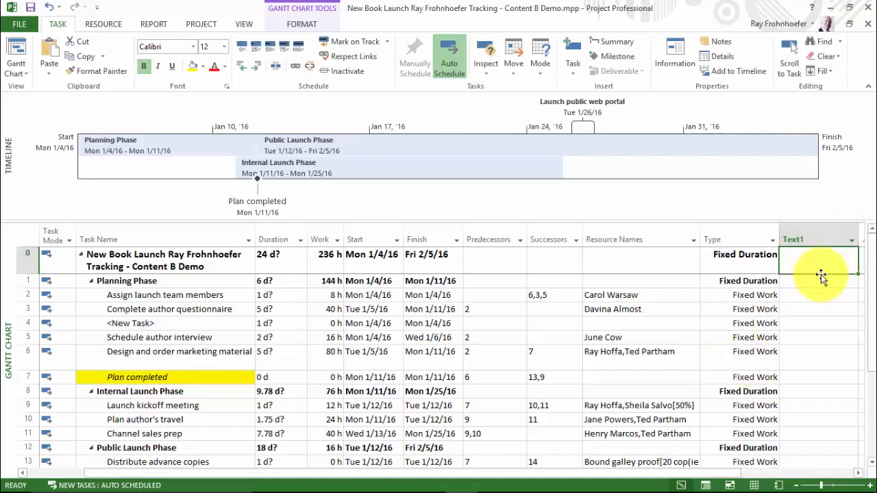
Fill the Text1 column with 0 for the project summary, 1, 2 and 3 for the three phases, and 1.1 for Assign launch team members.
{"action": "type", "text": "0"}
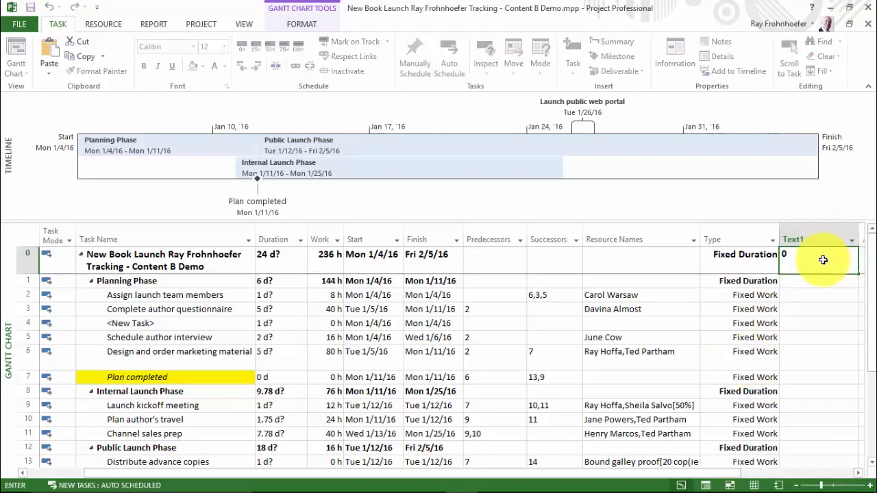
{"action": "key", "text": "Return"}
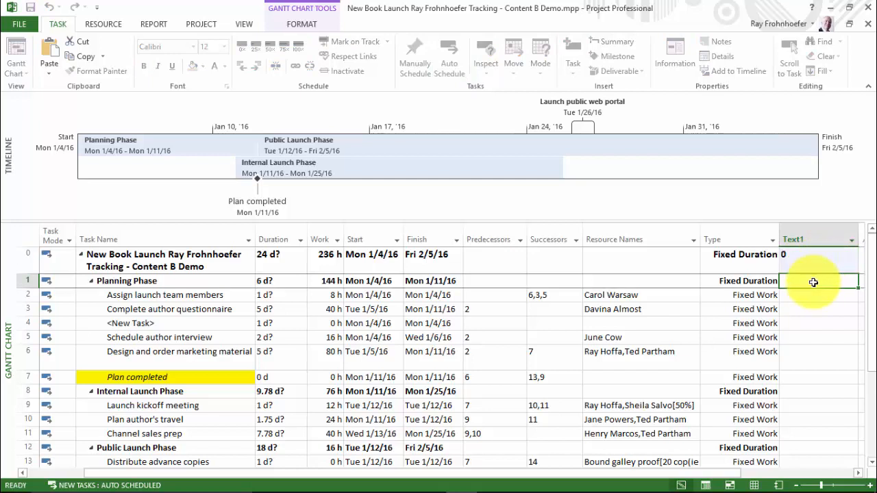
{"action": "type", "text": "1"}
{"action": "left_click", "coordinate": [819, 395]}
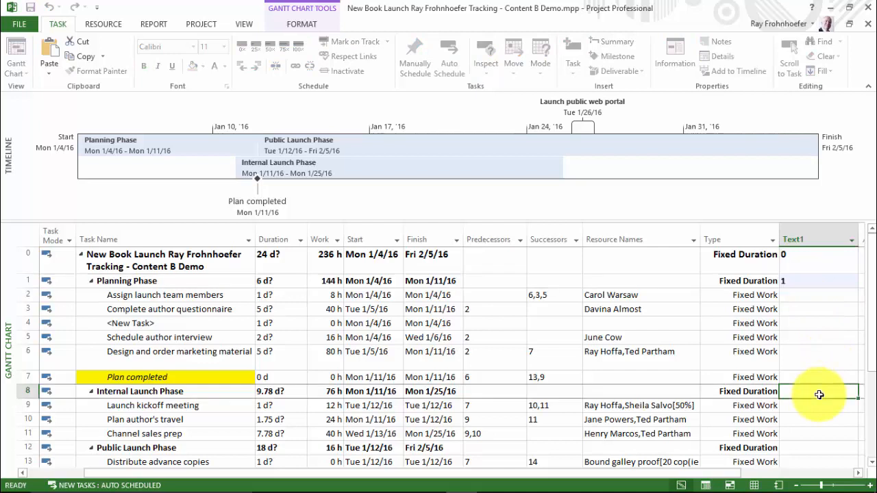
{"action": "type", "text": "2"}
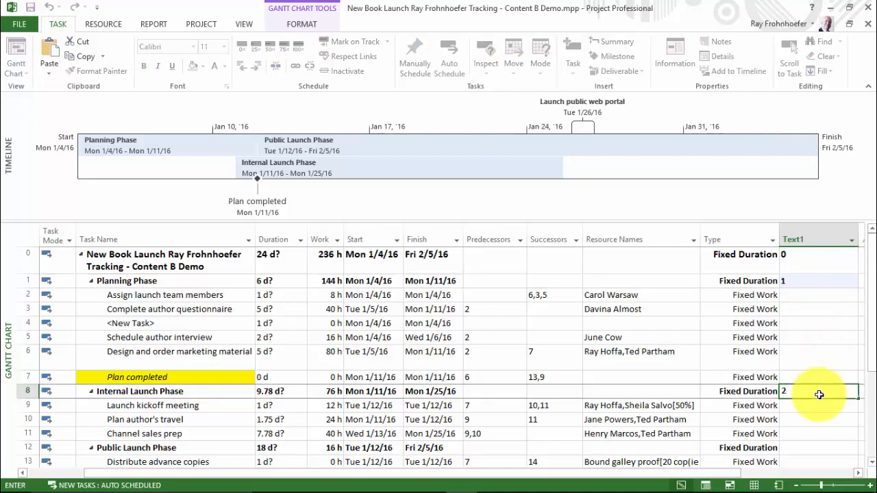
{"action": "left_click", "coordinate": [806, 446]}
{"action": "type", "text": "3"}
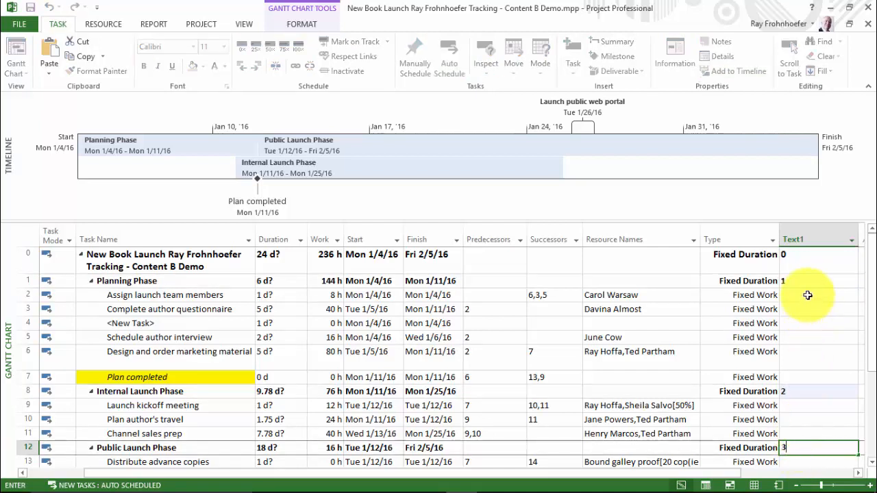
{"action": "left_click", "coordinate": [808, 296]}
{"action": "type", "text": "1.1"}
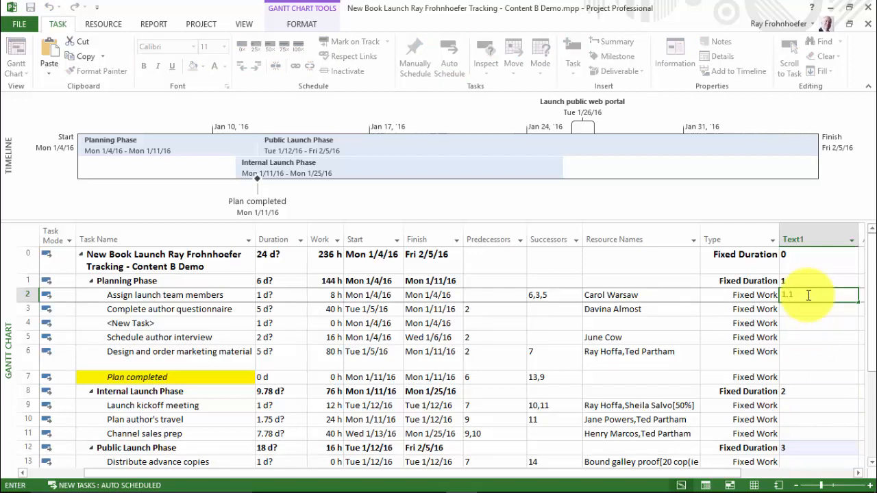
Delete the unnamed <New Task> row between Complete author questionnaire and Schedule author interview.
{"action": "left_click", "coordinate": [31, 324]}
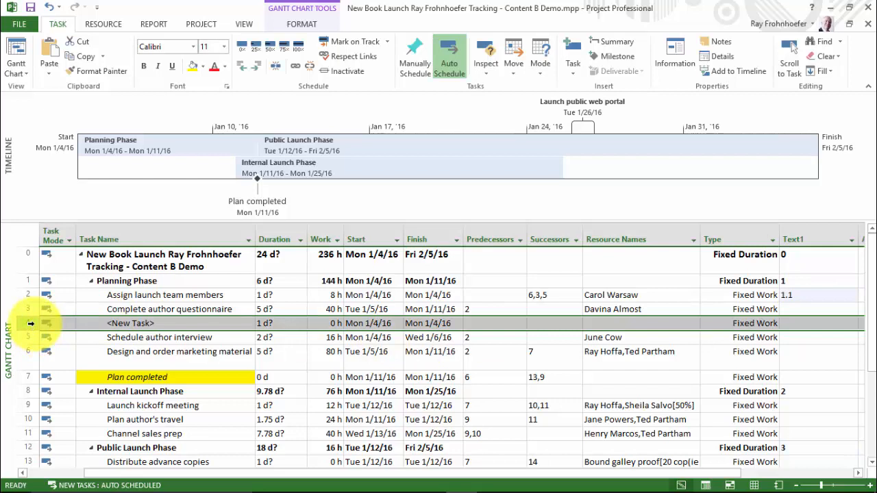
{"action": "right_click", "coordinate": [31, 323]}
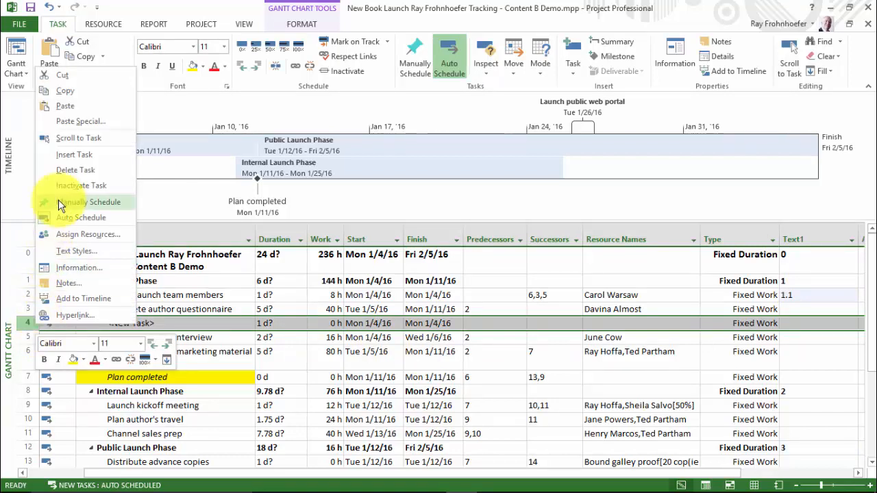
{"action": "left_click", "coordinate": [63, 170]}
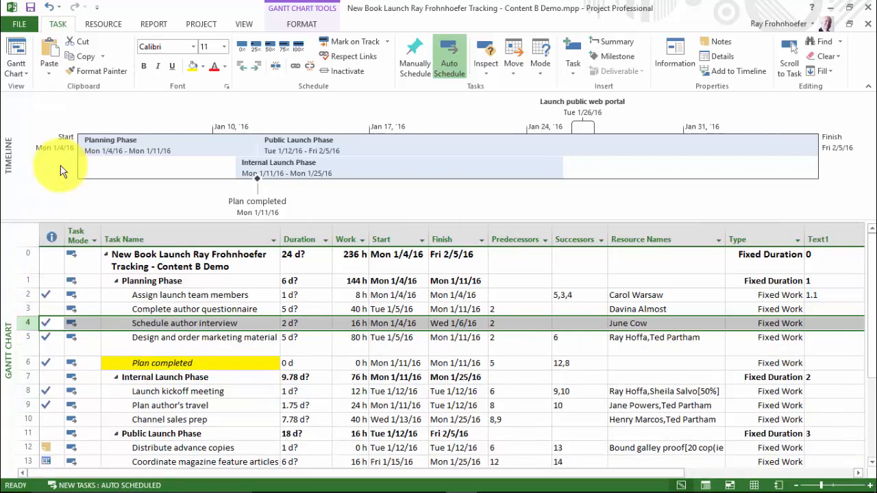
Fill Text1 with 1.2 for Complete author questionnaire, 1.3 for Schedule author interview and 1.4 for Design and order marketing material.
{"action": "left_click", "coordinate": [839, 310]}
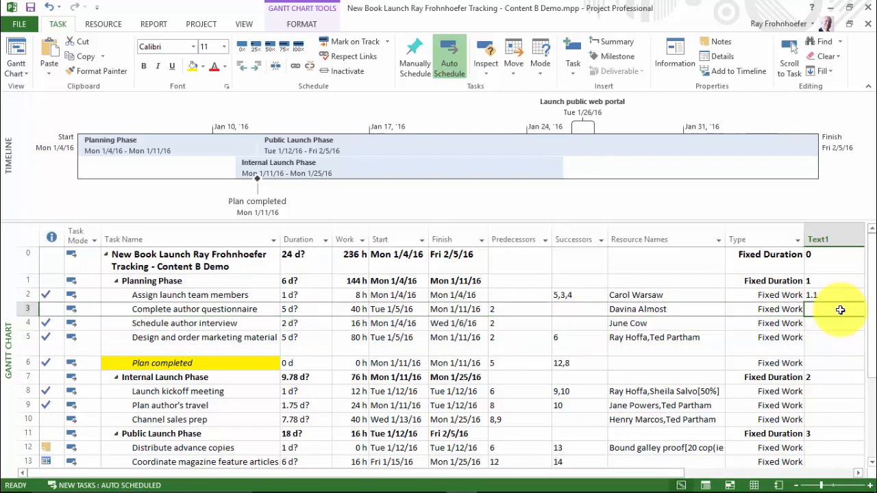
{"action": "type", "text": "1.2"}
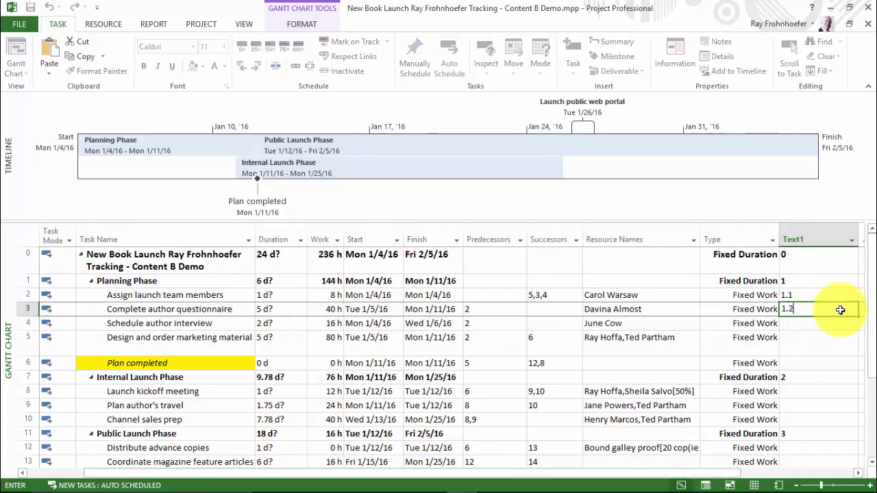
{"action": "key", "text": "Return"}
{"action": "type", "text": "1.3"}
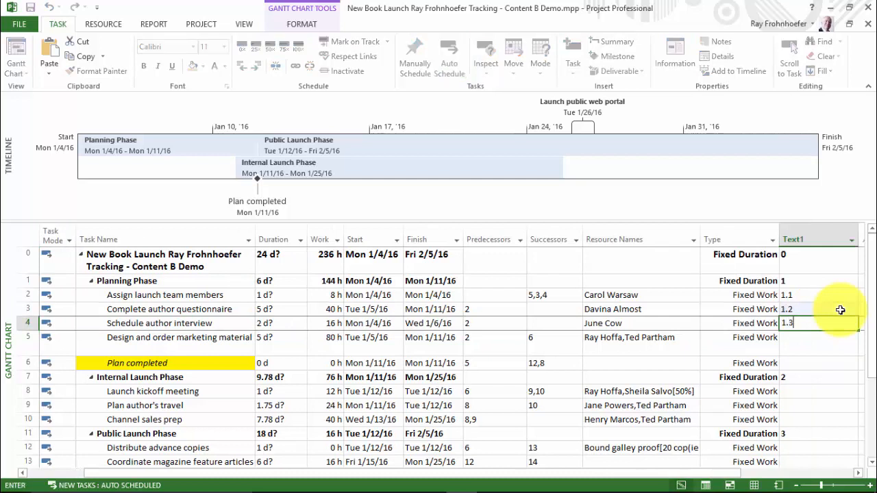
{"action": "key", "text": "Return"}
{"action": "type", "text": "1.4"}
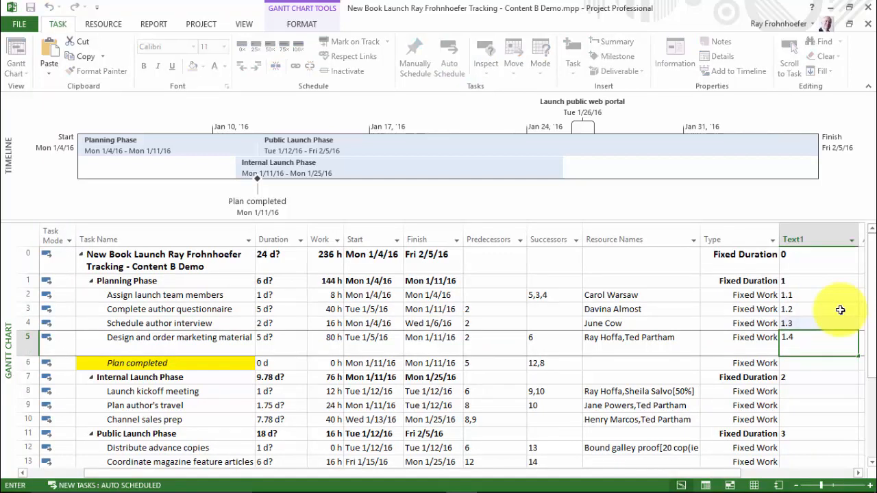
{"action": "key", "text": "Return"}
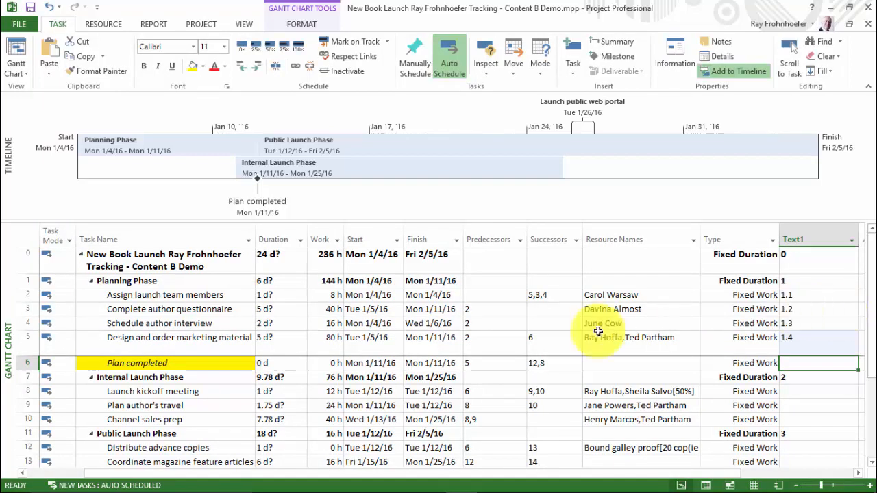
Insert a new task above Schedule author interview and enter the code 1.2a for it in the Text1 column.
{"action": "left_click", "coordinate": [21, 322]}
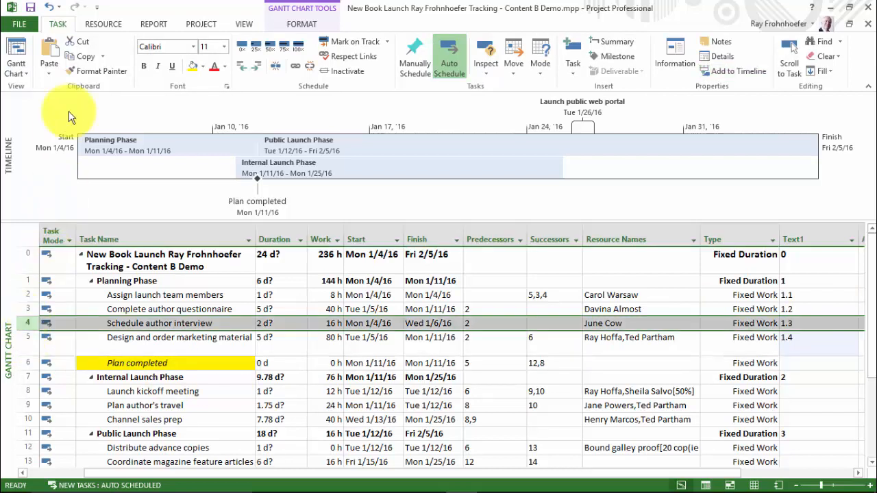
{"action": "left_click", "coordinate": [74, 71]}
{"action": "left_click", "coordinate": [76, 71]}
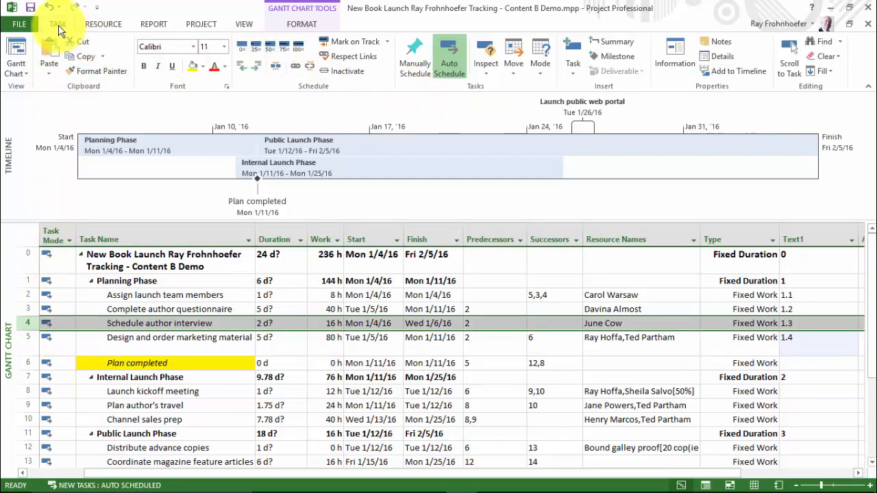
{"action": "left_click", "coordinate": [574, 77]}
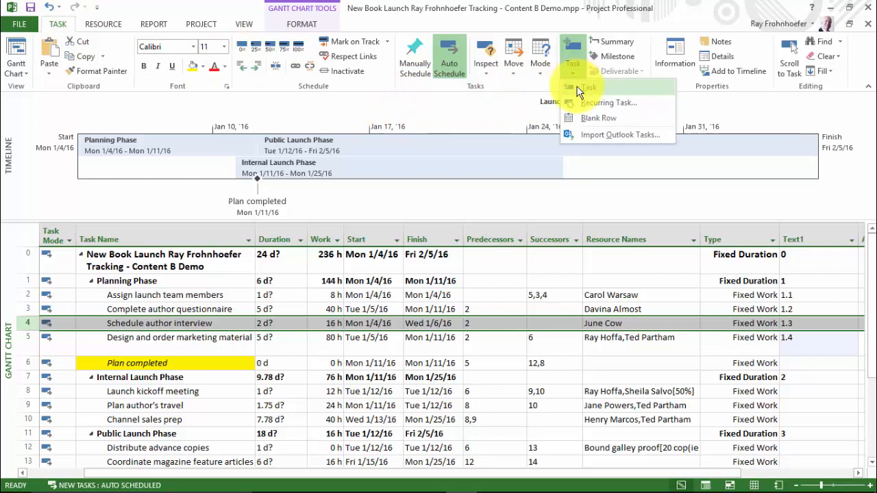
{"action": "left_click", "coordinate": [577, 90]}
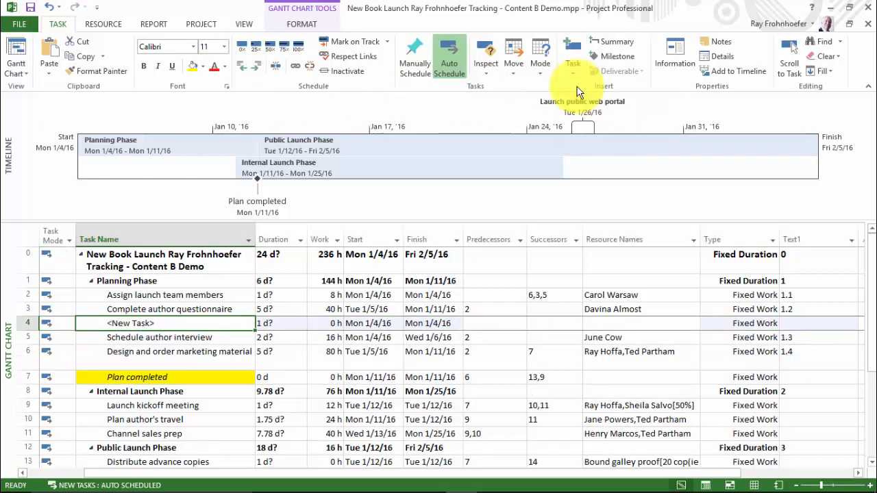
{"action": "left_click", "coordinate": [802, 322]}
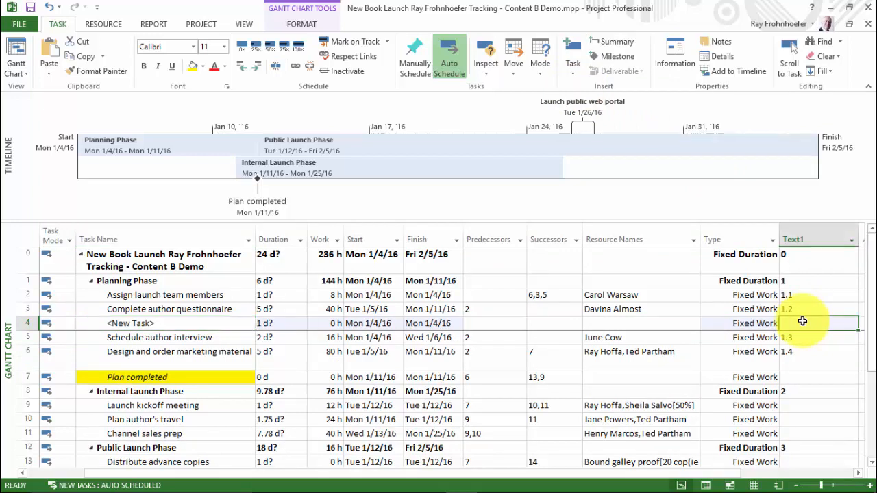
{"action": "type", "text": "1.2a"}
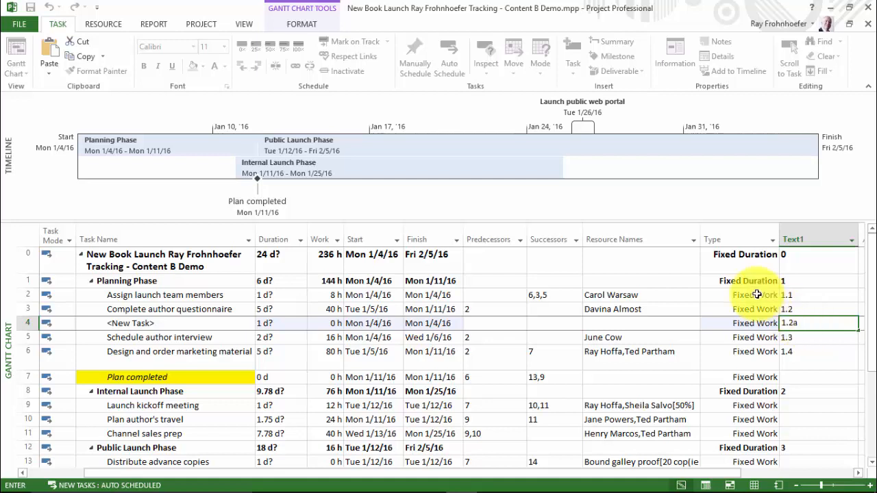
Delete the newly inserted task coded 1.2a.
{"action": "left_click", "coordinate": [24, 325]}
{"action": "right_click", "coordinate": [28, 326]}
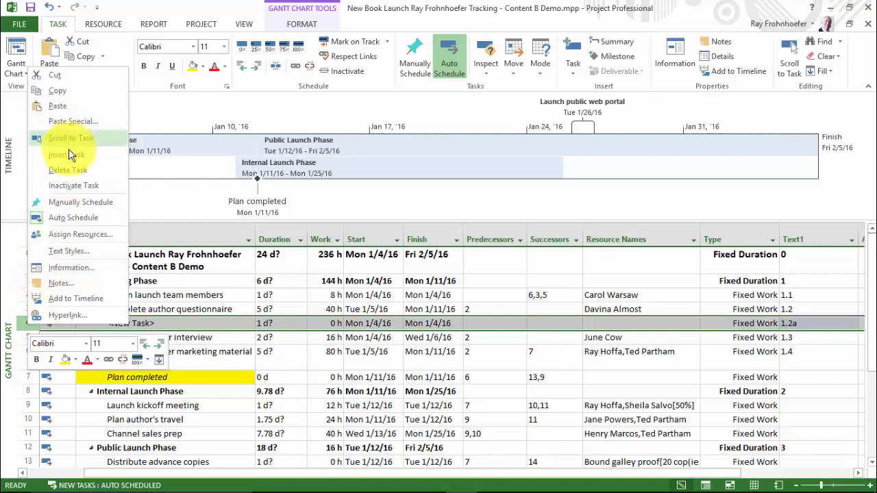
{"action": "left_click", "coordinate": [69, 169]}
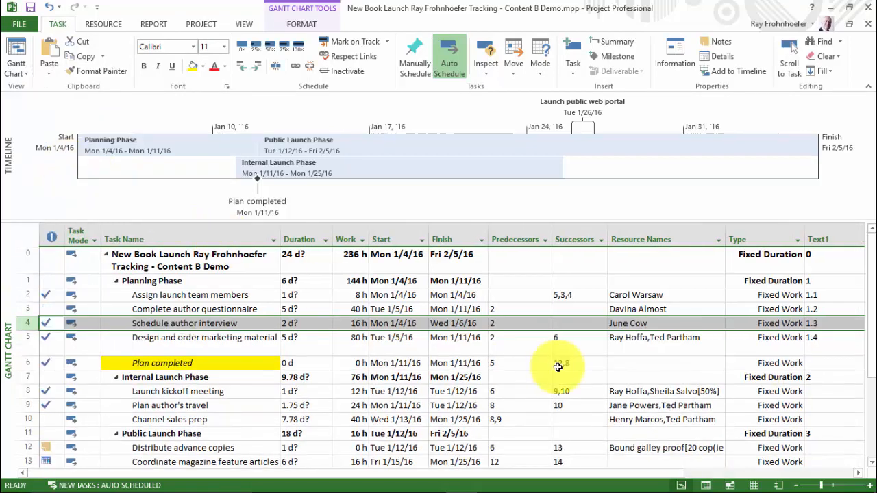
Hide the Text1 column and add the WBS field as a column after Type.
{"action": "right_click", "coordinate": [840, 233]}
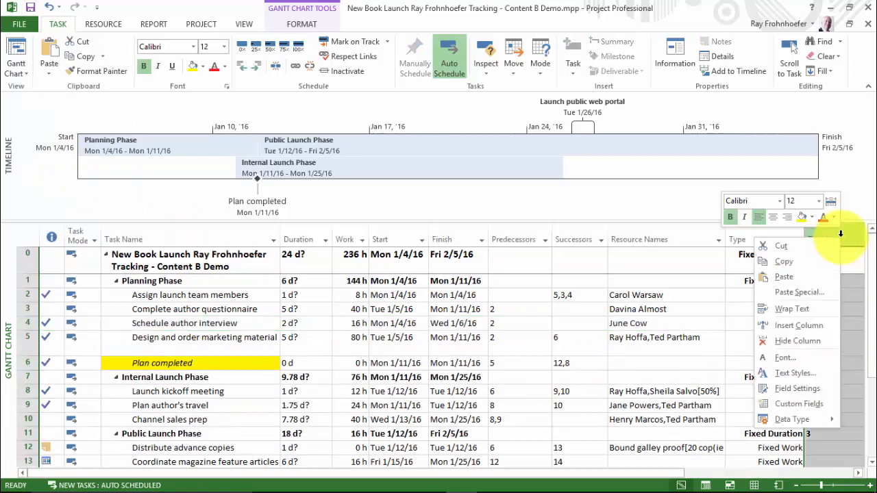
{"action": "left_click", "coordinate": [815, 342]}
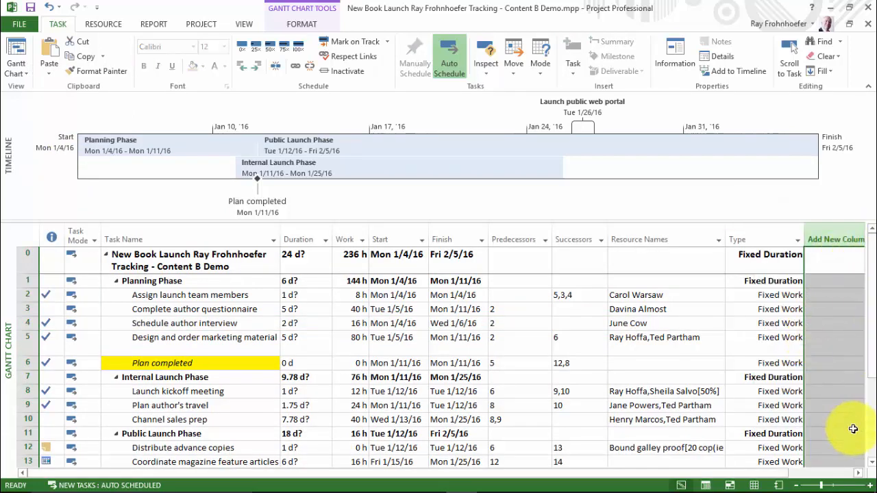
{"action": "left_click", "coordinate": [859, 473]}
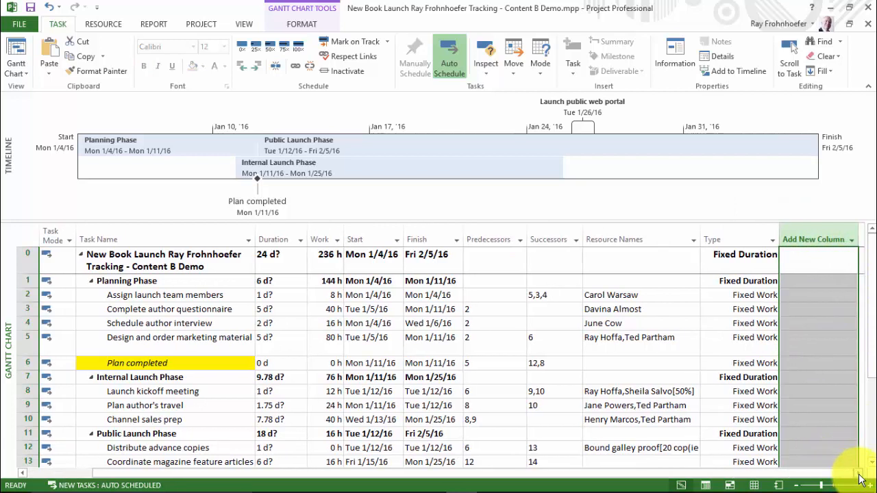
{"action": "left_click", "coordinate": [852, 244]}
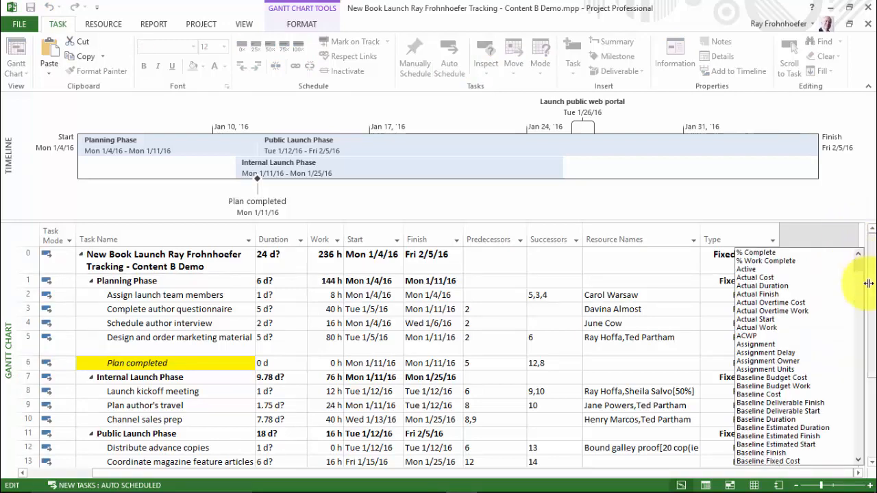
{"action": "left_click_drag", "start_coordinate": [857, 268], "coordinate": [863, 454]}
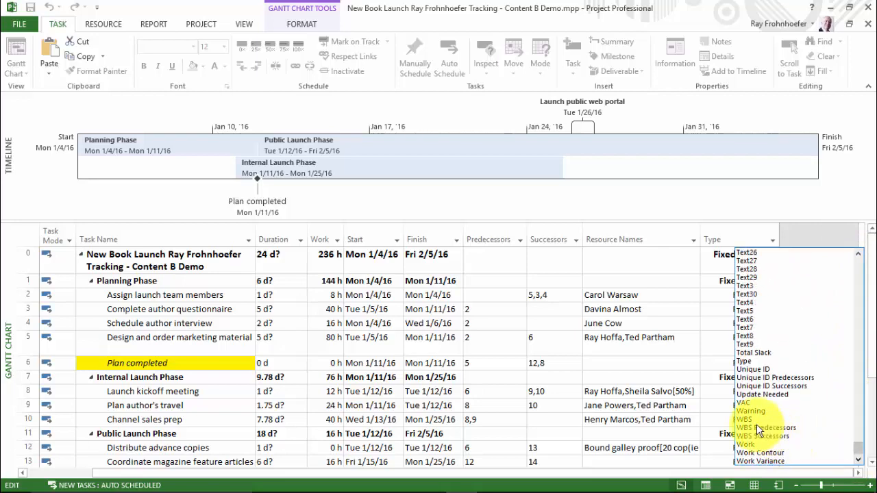
{"action": "left_click", "coordinate": [748, 419]}
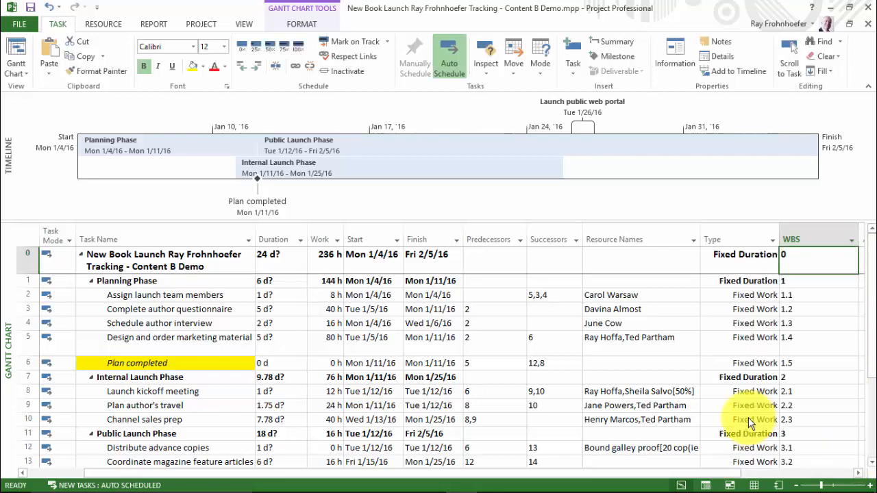